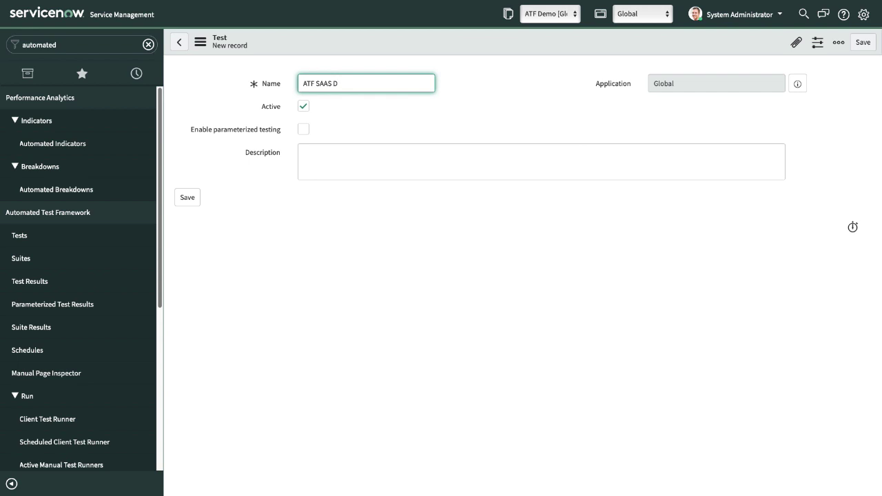
# - Name the new test ATF SAAS Demo Server Testing and save the record
pyautogui.write('emo Server Testing')
pyautogui.click(461, 82)
pyautogui.rightClick(476, 41)
pyautogui.click(504, 50)
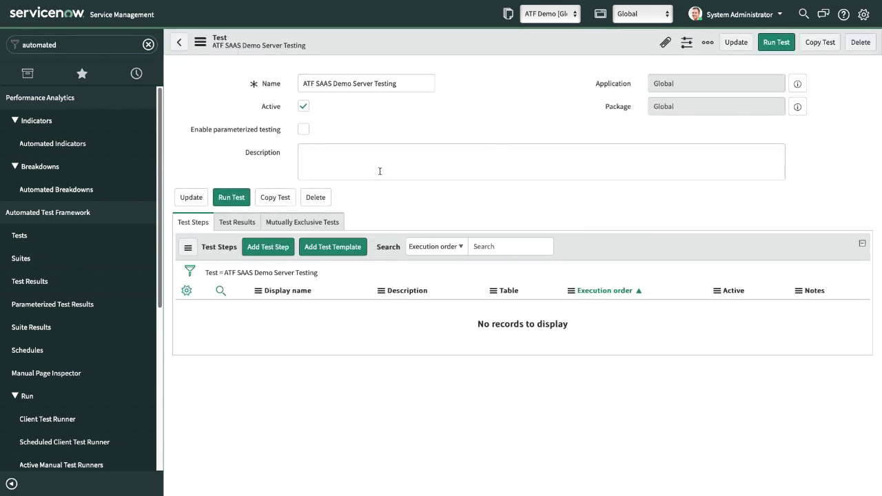
# - Start adding a Create a User test step from the Server category
pyautogui.click(269, 251)
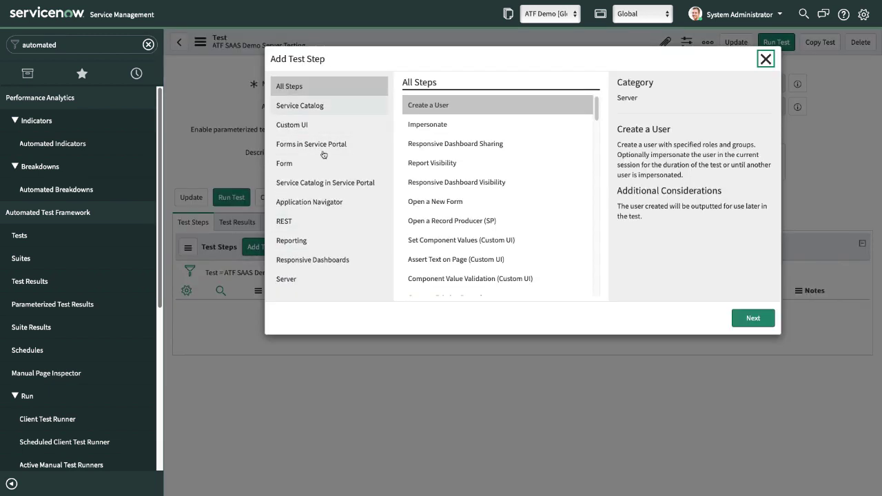
pyautogui.click(289, 279)
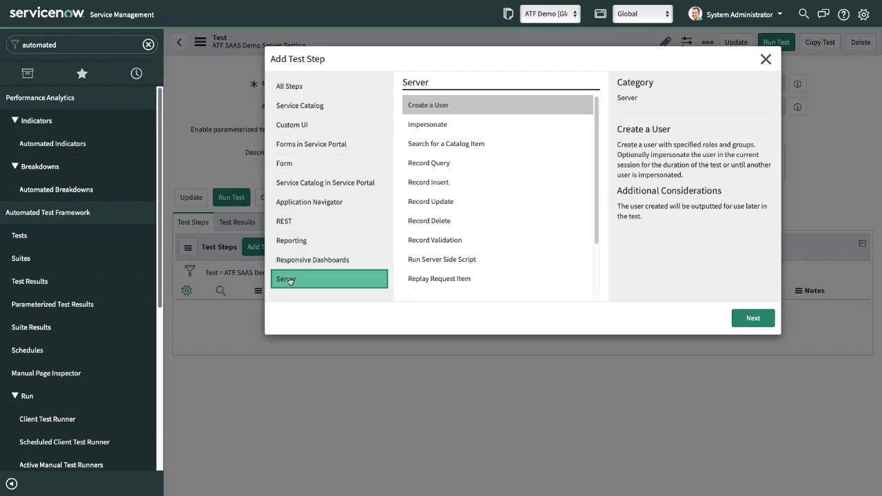
pyautogui.scroll(-2, 435, 150)
pyautogui.scroll(2, 420, 172)
pyautogui.scroll(-2, 431, 176)
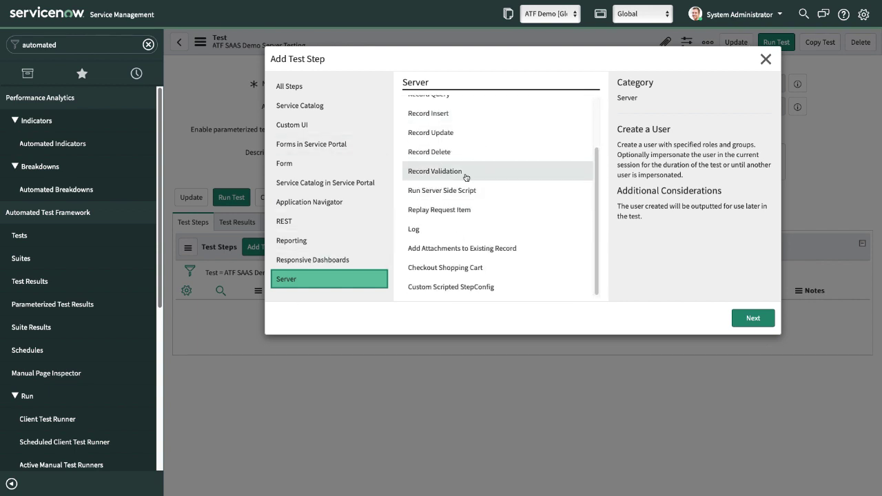
pyautogui.scroll(2, 455, 186)
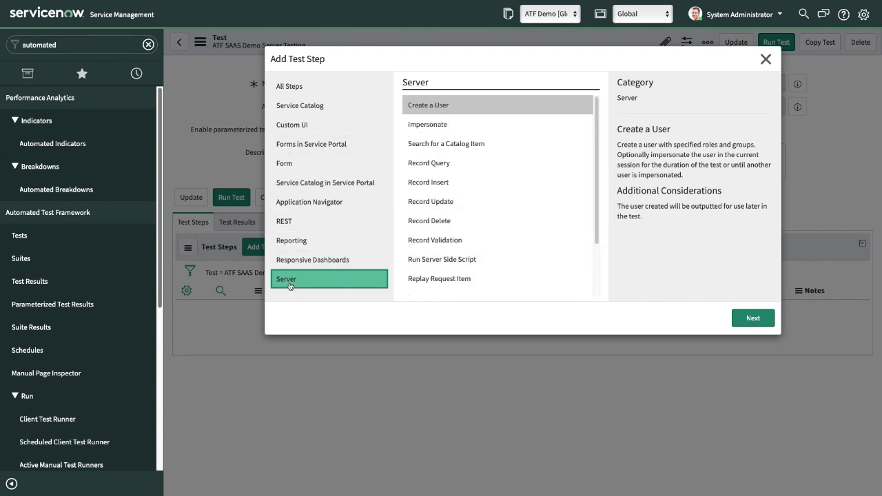
pyautogui.click(438, 109)
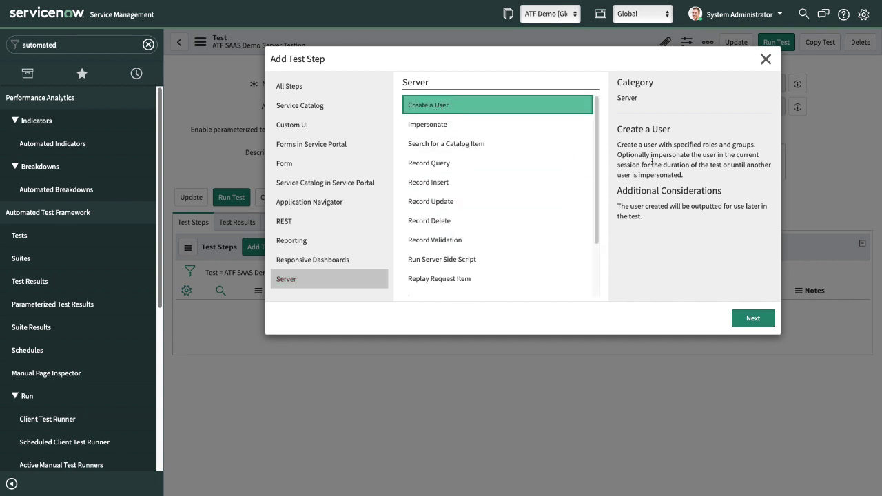
pyautogui.click(752, 318)
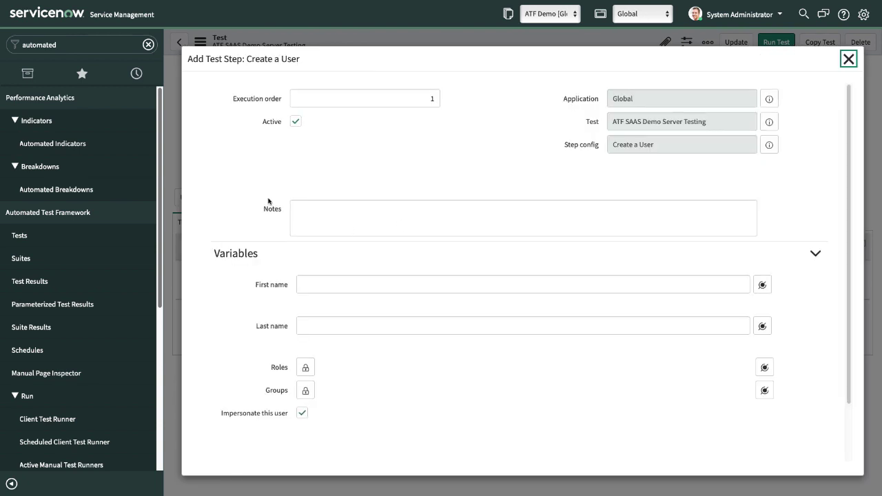
# - Set the test user's first name to ATF and last name to ITIL User
pyautogui.scroll(-2, 256, 215)
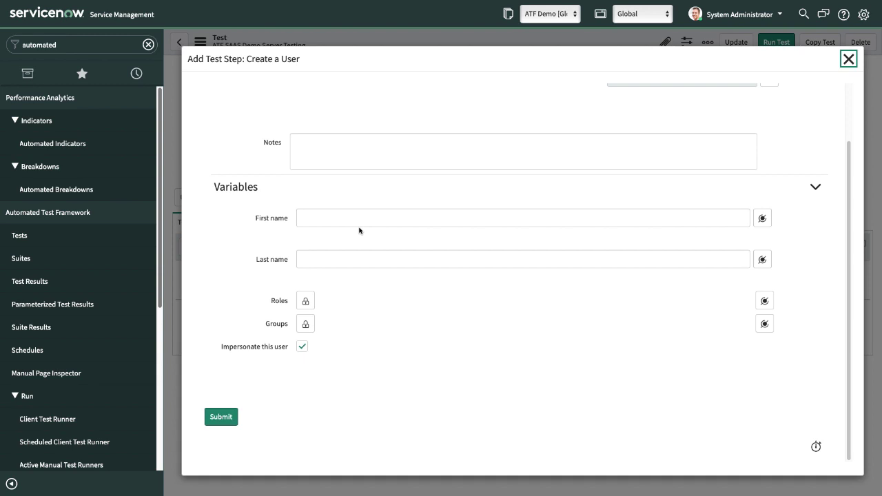
pyautogui.click(310, 215)
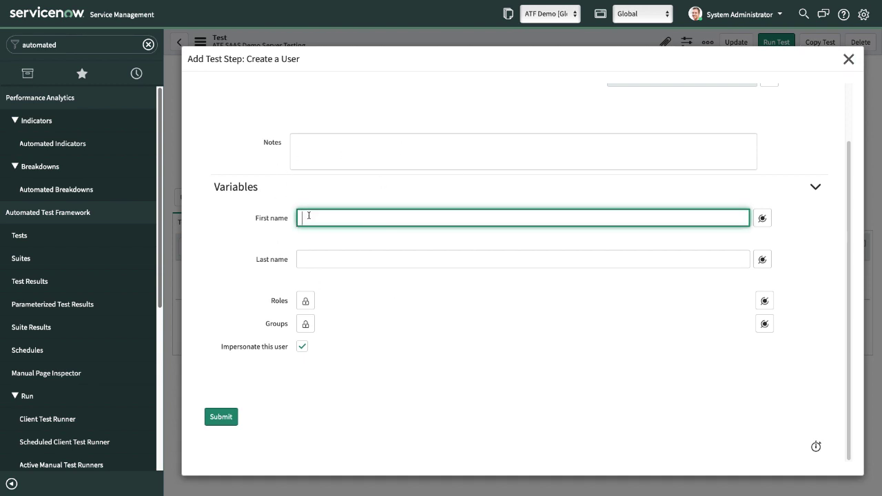
pyautogui.write('TFA')
pyautogui.press('BackSpace')
pyautogui.press('BackSpace')
pyautogui.press('BackSpace')
pyautogui.write('ATF')
pyautogui.click(337, 262)
pyautogui.write('TIL')
pyautogui.press('BackSpace')
pyautogui.press('BackSpace')
pyautogui.press('BackSpace')
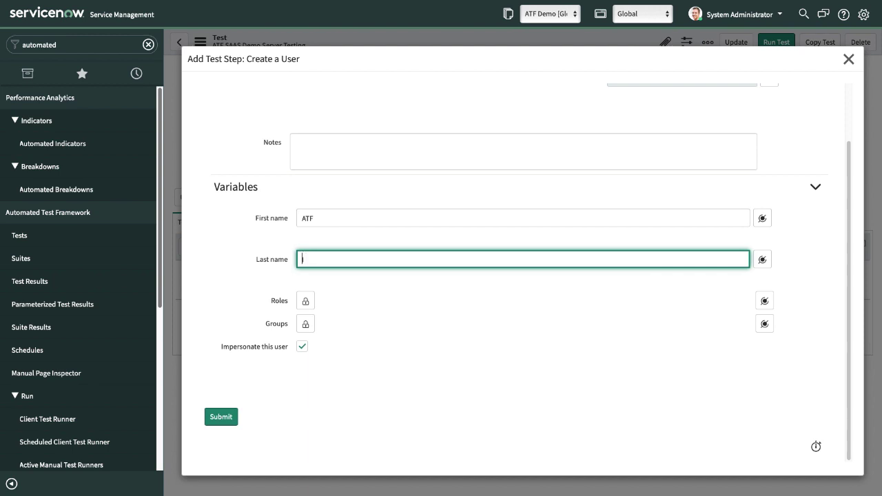
pyautogui.write('ITIL User')
pyautogui.click(393, 305)
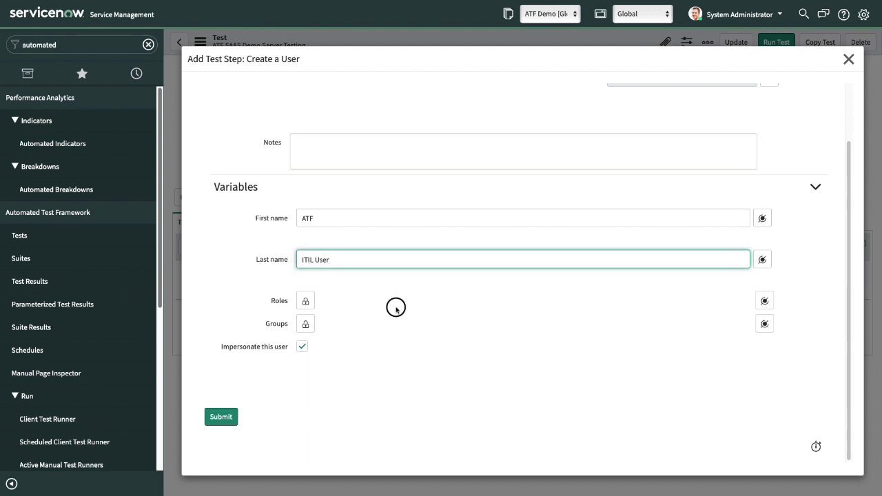
# - Assign the itil role to the test user and submit the Create a User step
pyautogui.click(303, 309)
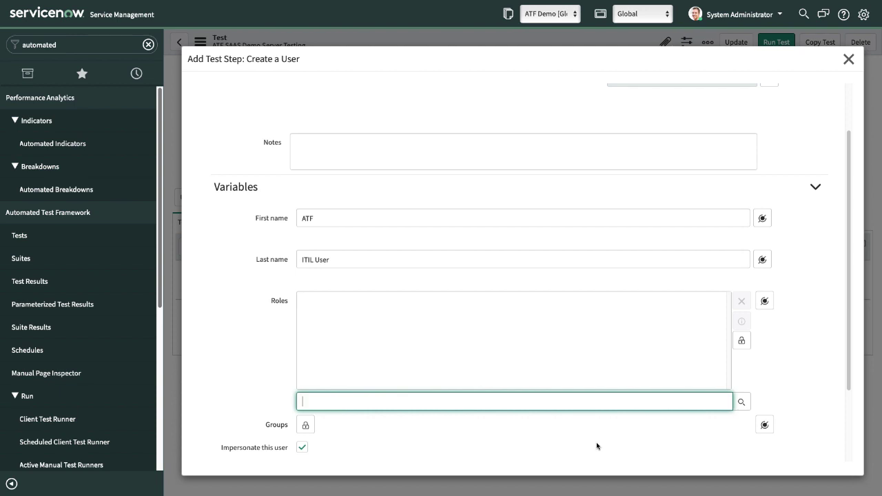
pyautogui.write('itil')
pyautogui.press('Down')
pyautogui.press('Return')
pyautogui.click(741, 341)
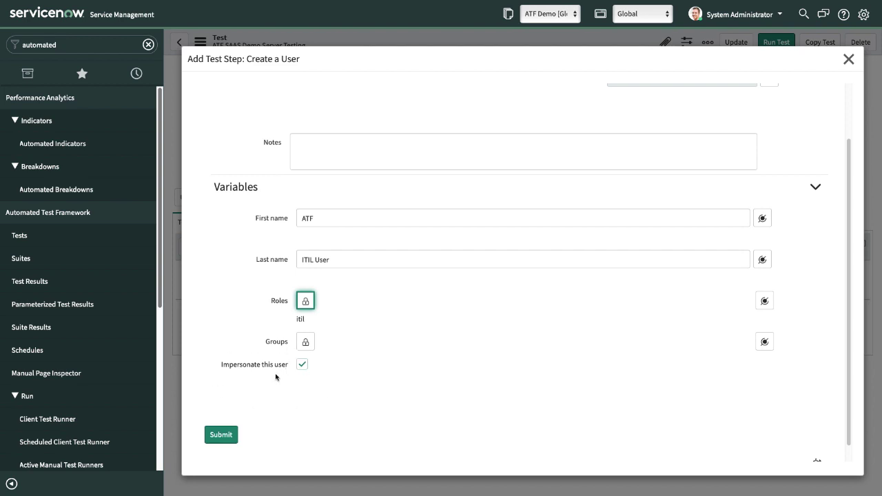
pyautogui.click(222, 436)
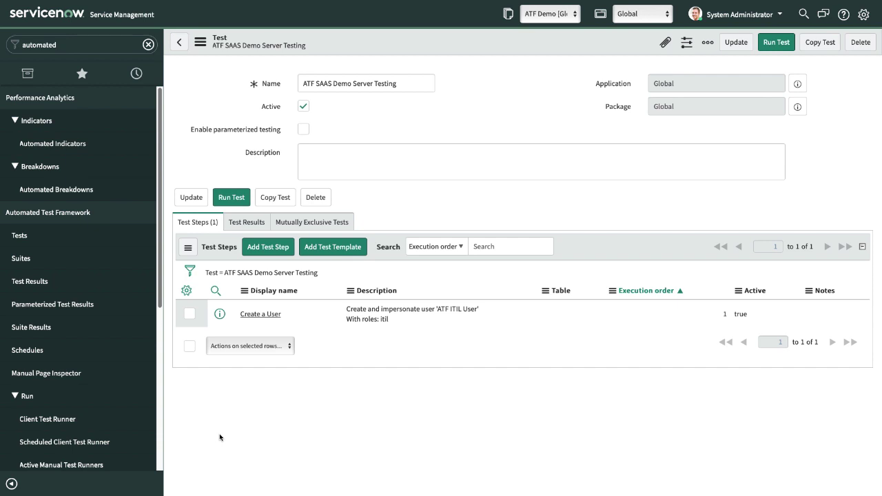
pyautogui.click(268, 248)
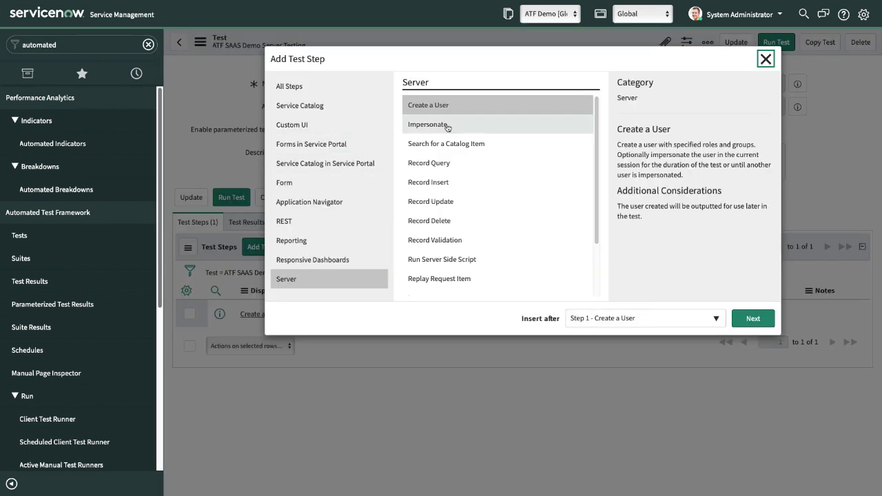
pyautogui.click(432, 126)
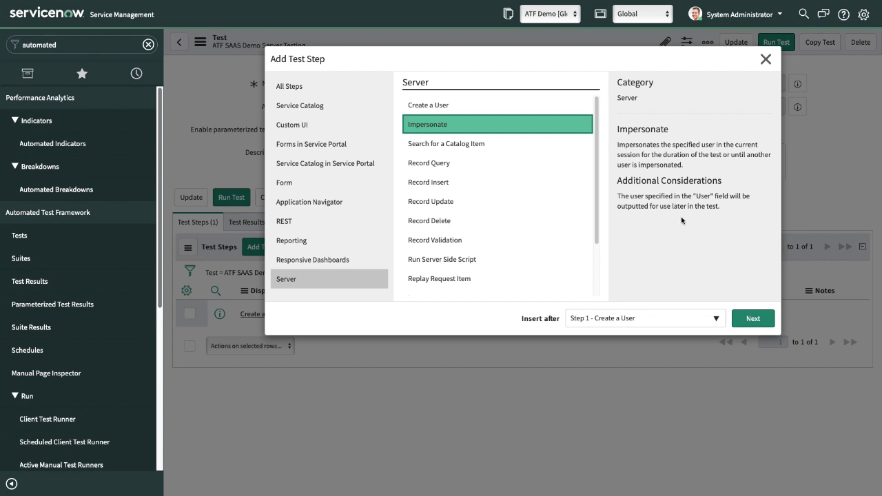
pyautogui.click(744, 322)
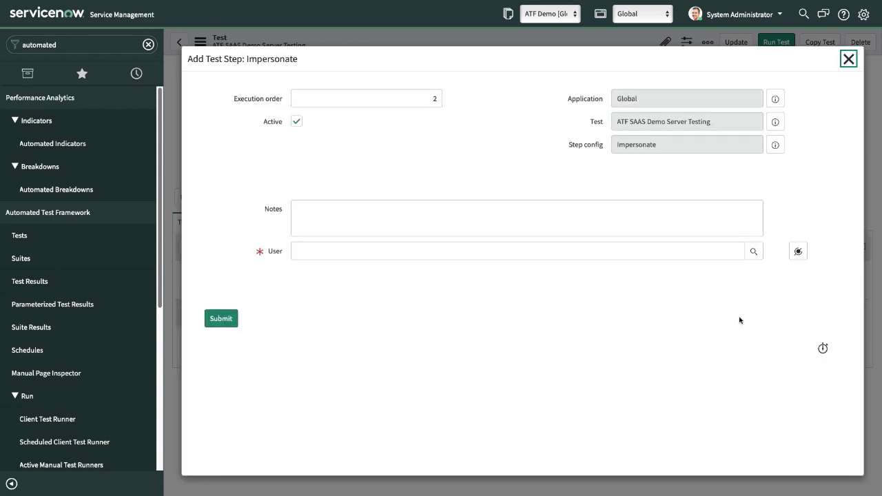
pyautogui.click(340, 250)
pyautogui.click(340, 250)
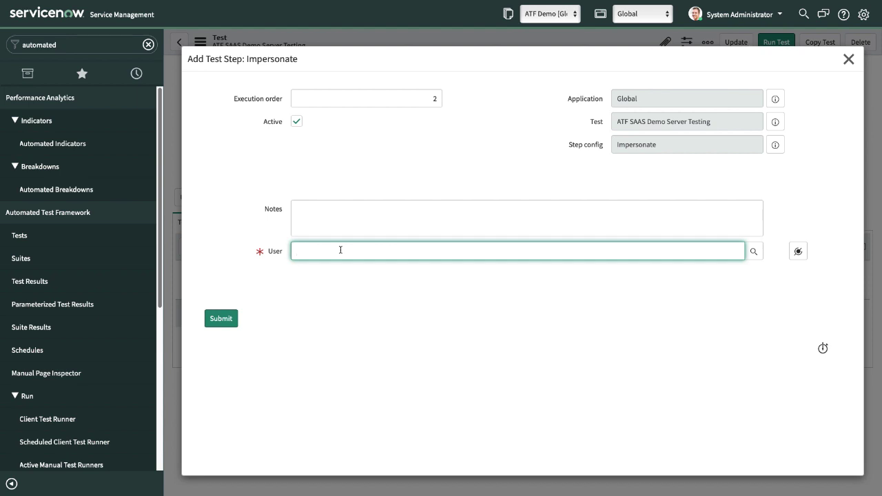
pyautogui.click(848, 58)
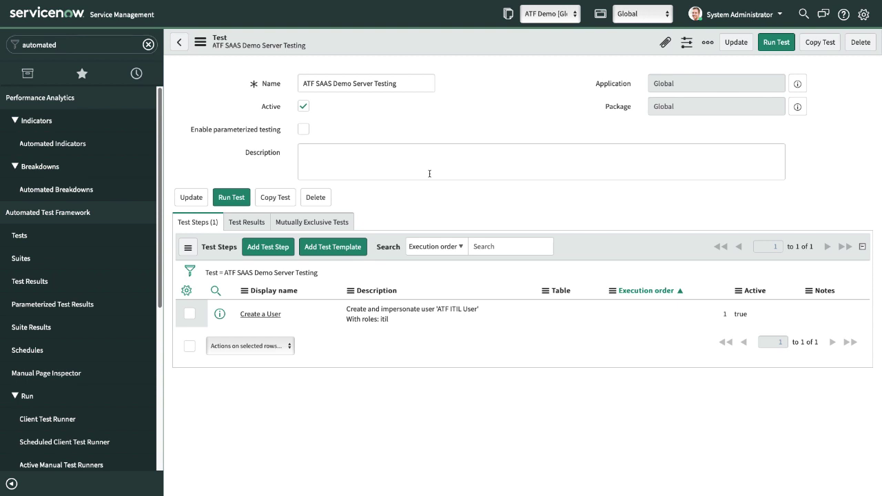
# - Start a Search for a Catalog Item test step after the Create a User step, with office as the search term
pyautogui.click(266, 248)
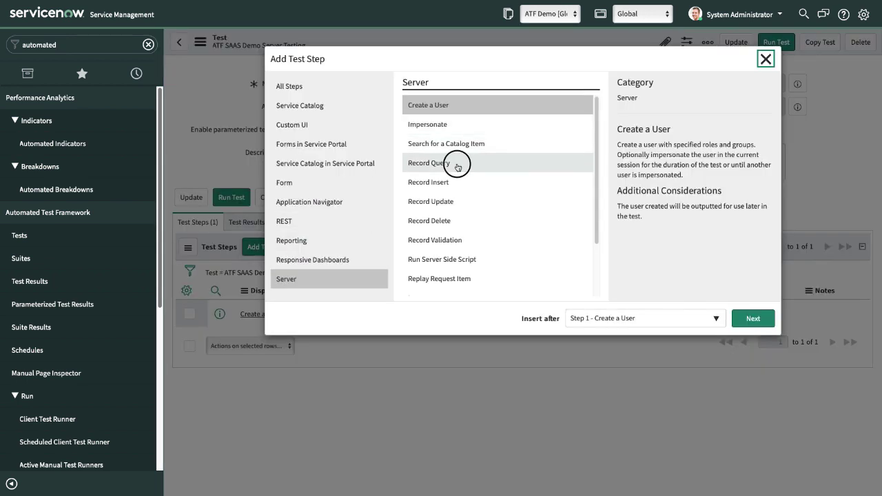
pyautogui.click(459, 164)
pyautogui.click(465, 145)
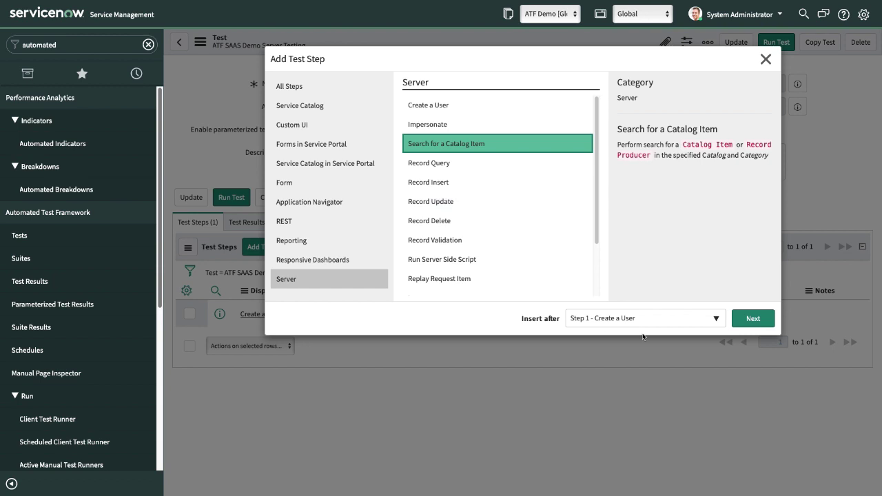
pyautogui.click(753, 319)
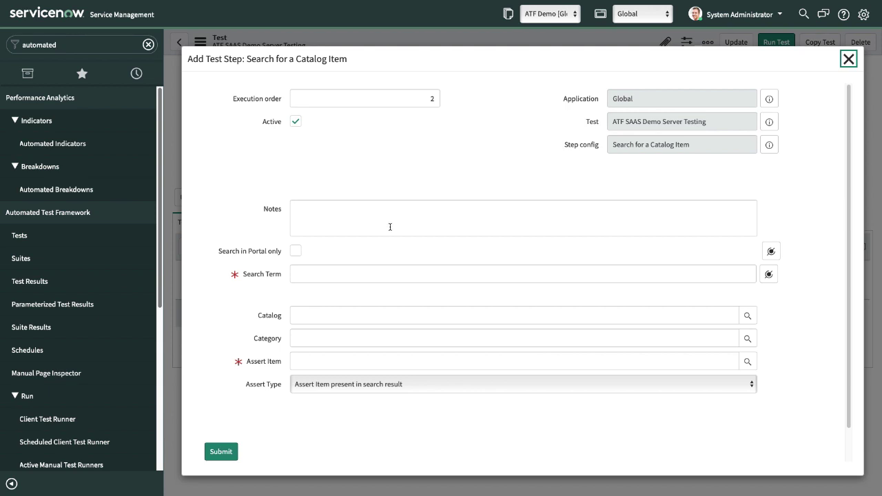
pyautogui.moveTo(274, 255)
pyautogui.click(429, 276)
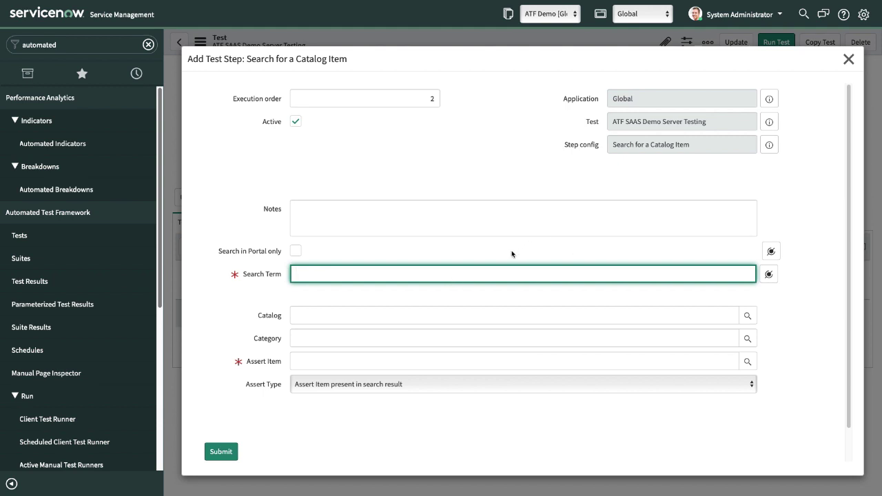
pyautogui.write('office')
pyautogui.click(366, 313)
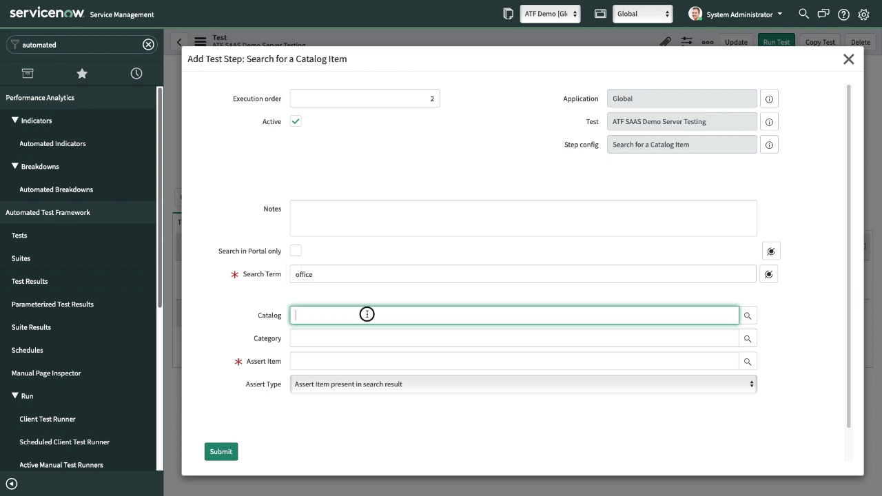
pyautogui.click(237, 307)
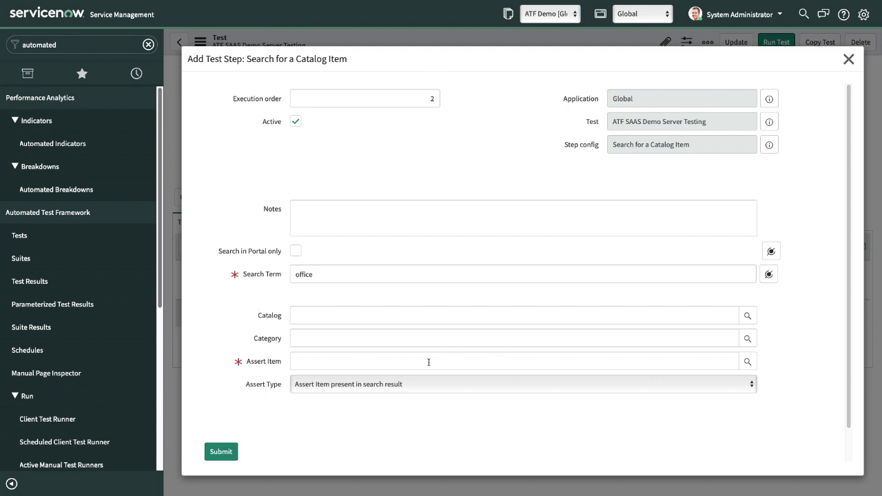
# - Filter the catalog items by names containing office and pick Office Desktop as the assert item
pyautogui.click(689, 367)
pyautogui.click(748, 366)
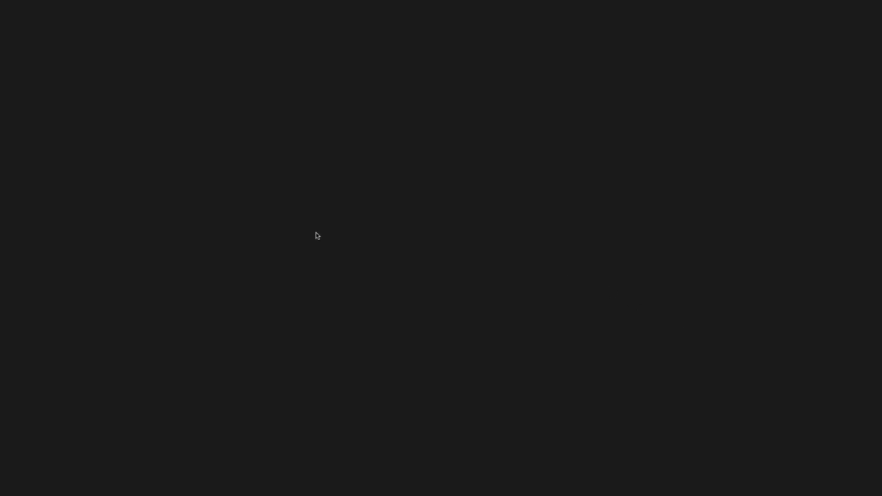
pyautogui.scroll(-2, 164, 195)
pyautogui.scroll(2, 164, 194)
pyautogui.scroll(-2, 165, 195)
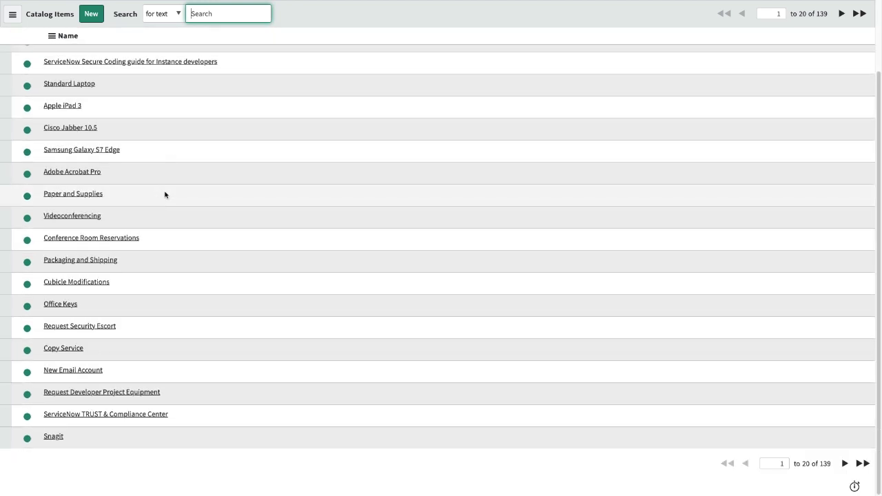
pyautogui.scroll(2, 165, 195)
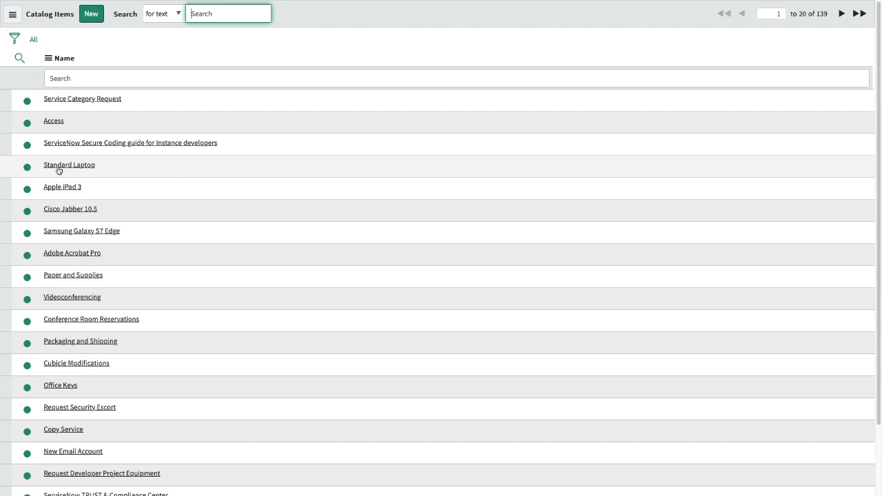
pyautogui.click(113, 80)
pyautogui.write('*')
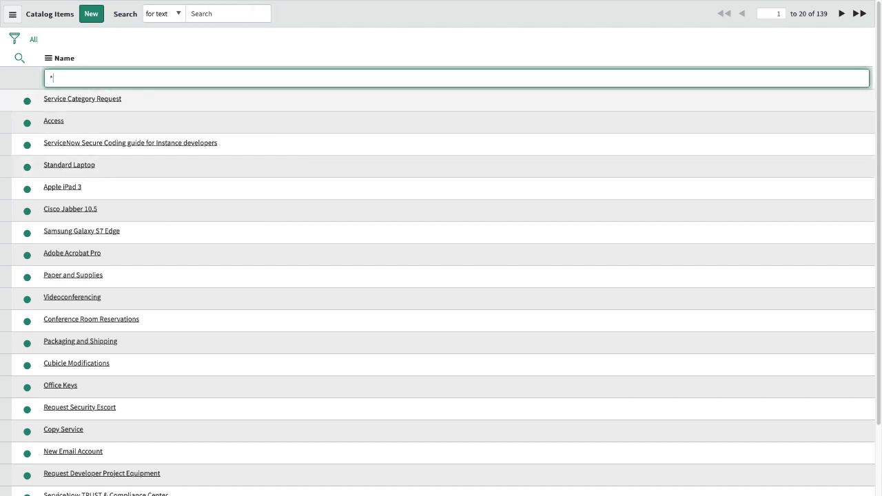
pyautogui.write('office')
pyautogui.press('Return')
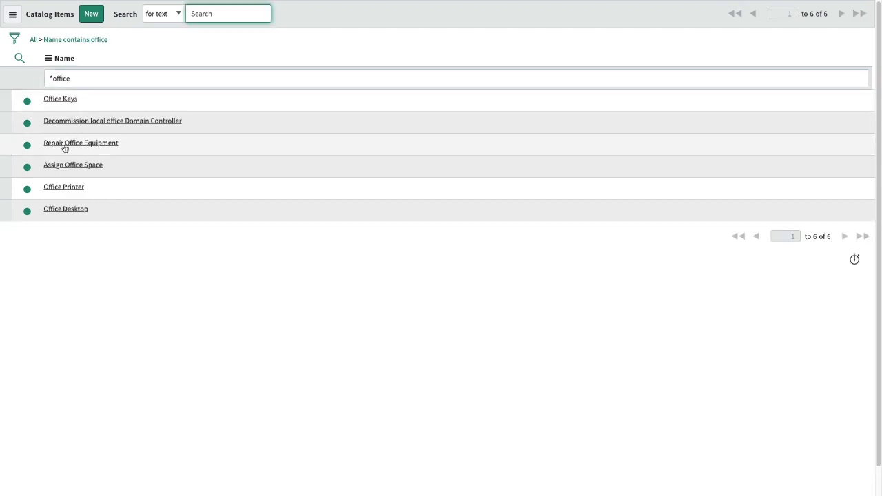
pyautogui.click(67, 209)
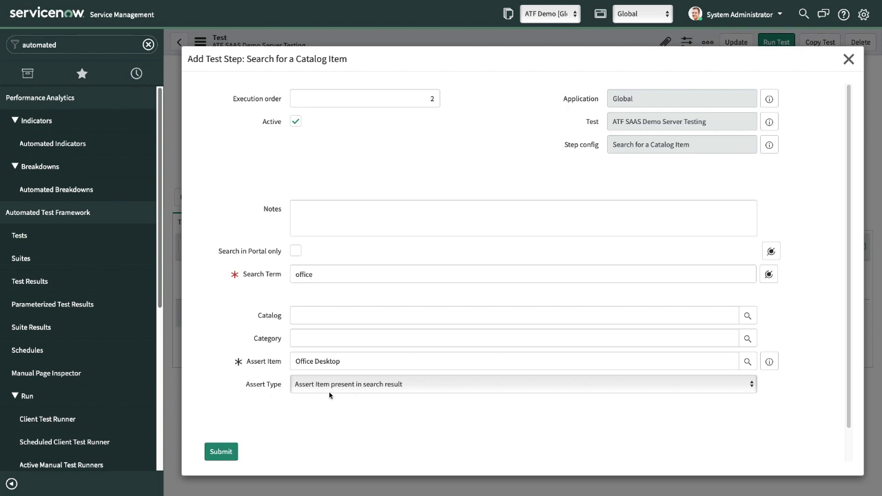
# - Keep the assert type as Assert Item present in search result and submit the catalog search step
pyautogui.click(429, 387)
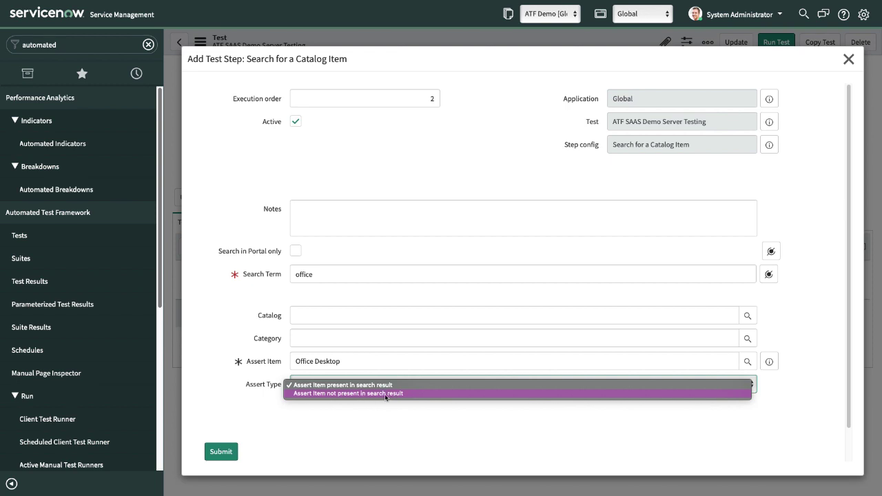
pyautogui.click(239, 333)
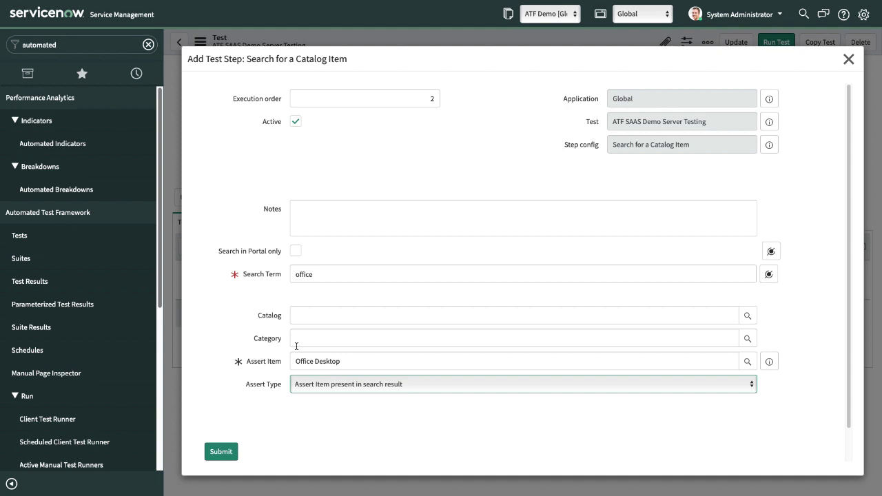
pyautogui.click(223, 452)
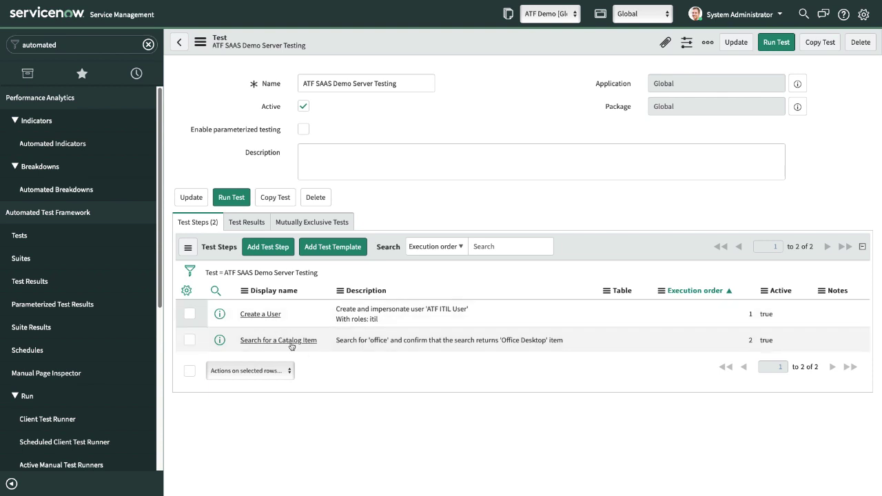
pyautogui.click(266, 247)
pyautogui.click(437, 164)
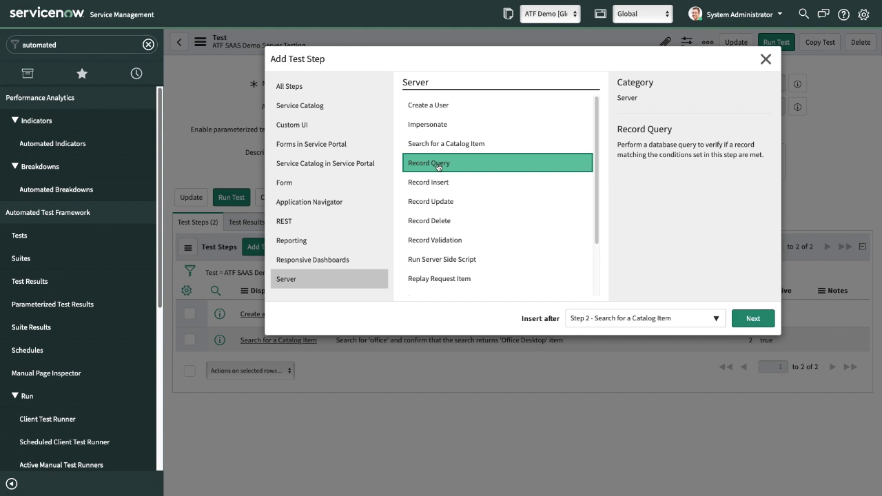
pyautogui.click(765, 60)
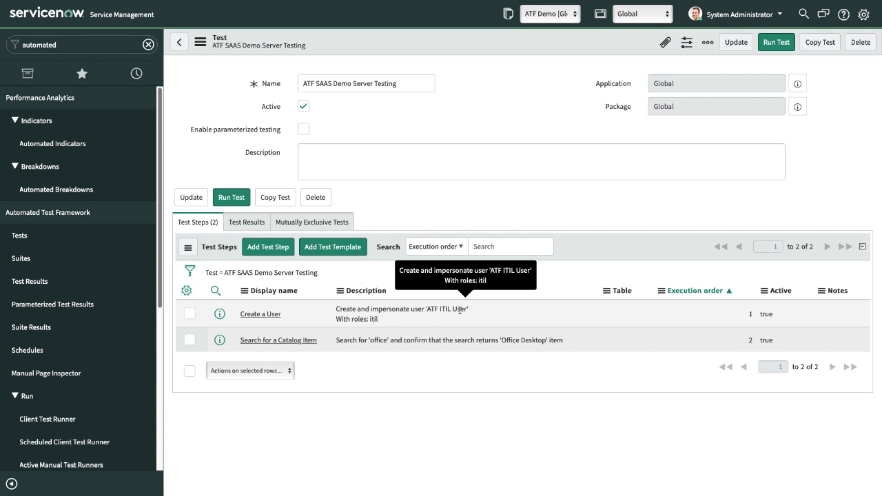
# - Start a Record Query server test step after the Search for a Catalog Item step
pyautogui.click(264, 248)
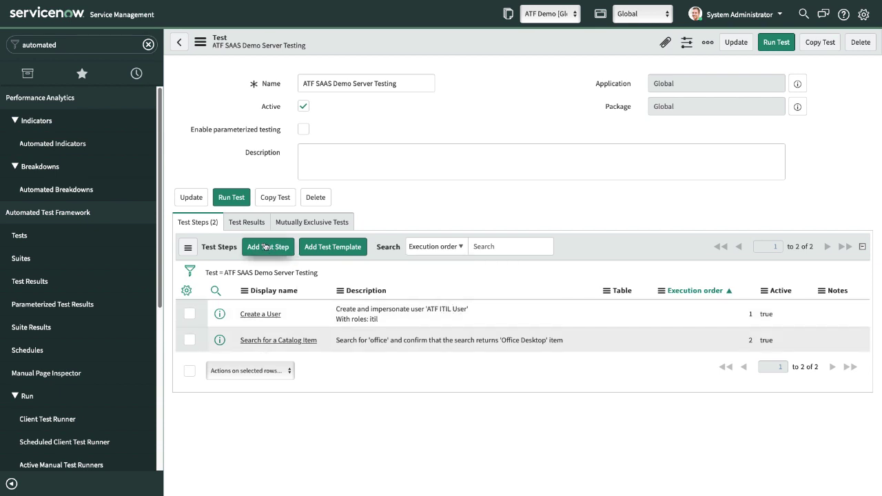
pyautogui.click(449, 162)
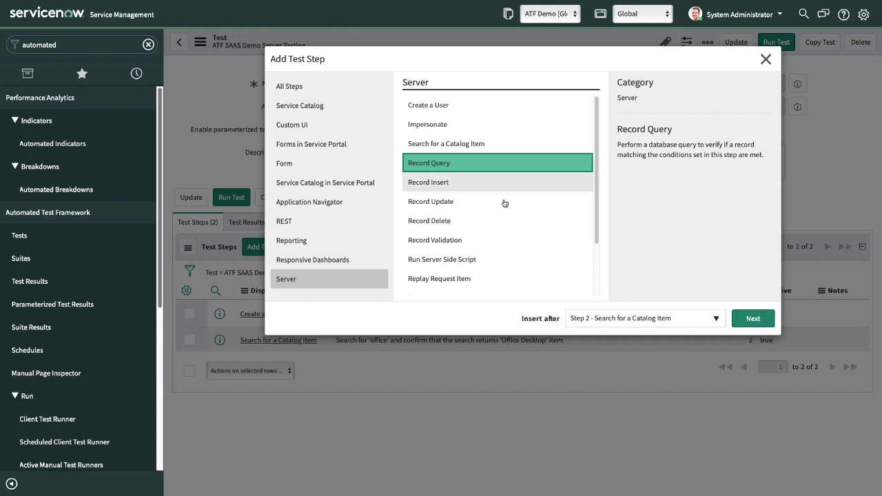
pyautogui.click(750, 325)
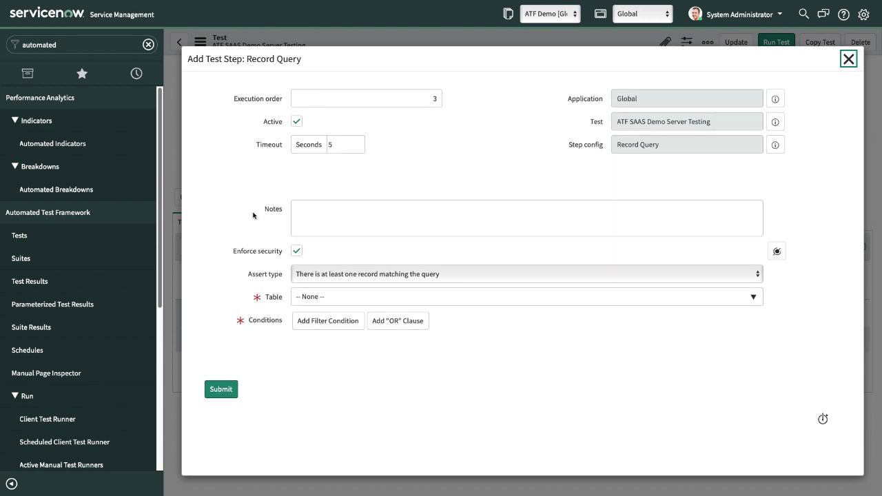
# - Find the sys_user tables and set the Record Query step's table to User [sys_user]
pyautogui.click(326, 300)
pyautogui.click(326, 300)
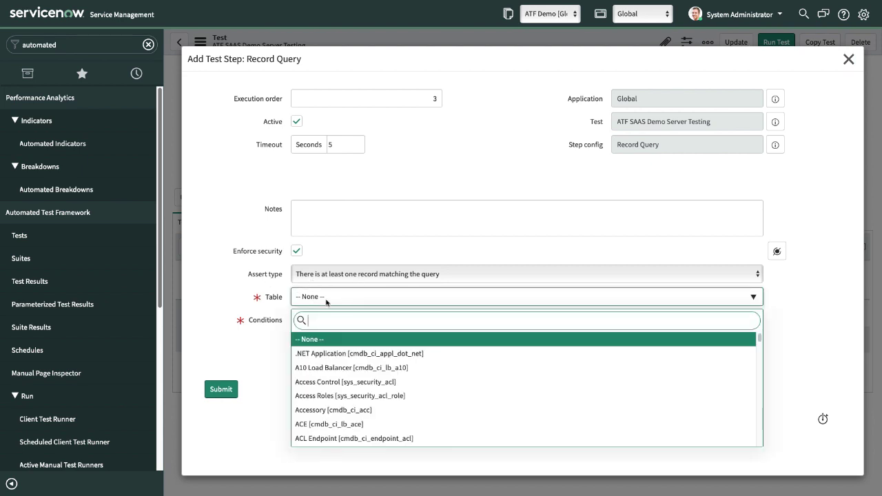
pyautogui.write('sys')
pyautogui.press('BackSpace')
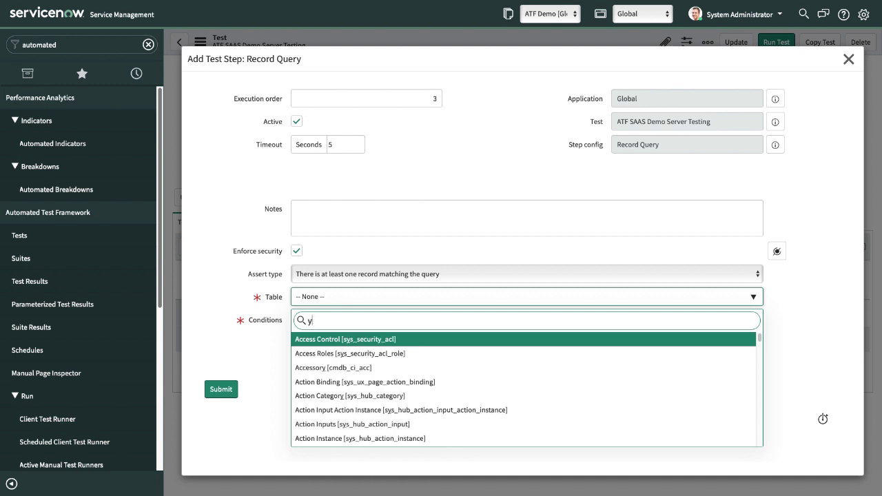
pyautogui.press('BackSpace')
pyautogui.press('BackSpace')
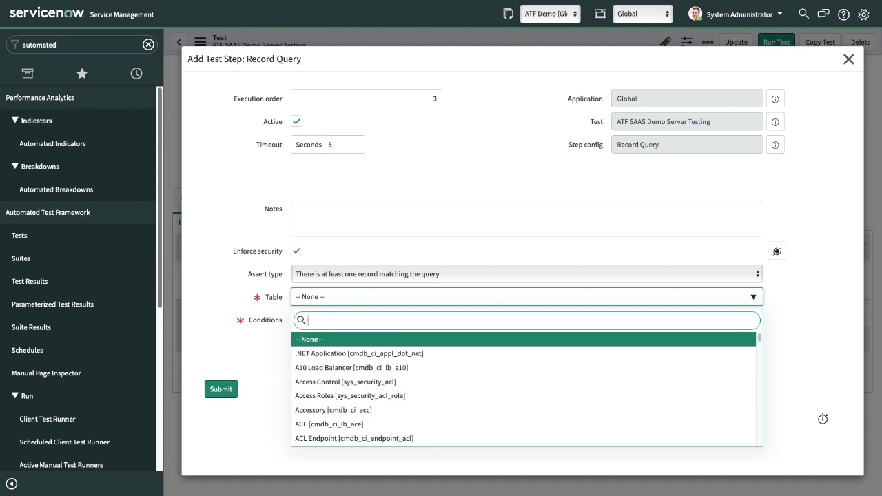
pyautogui.write('sys')
pyautogui.write('_user')
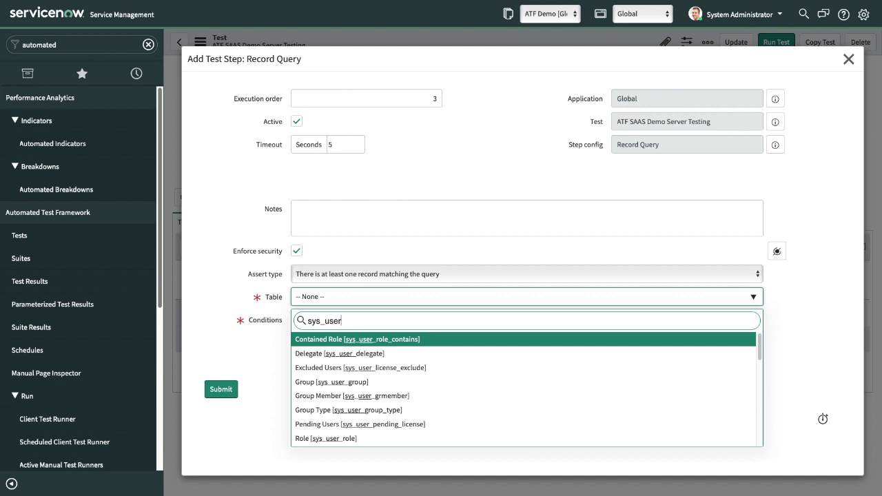
pyautogui.scroll(-5, 337, 426)
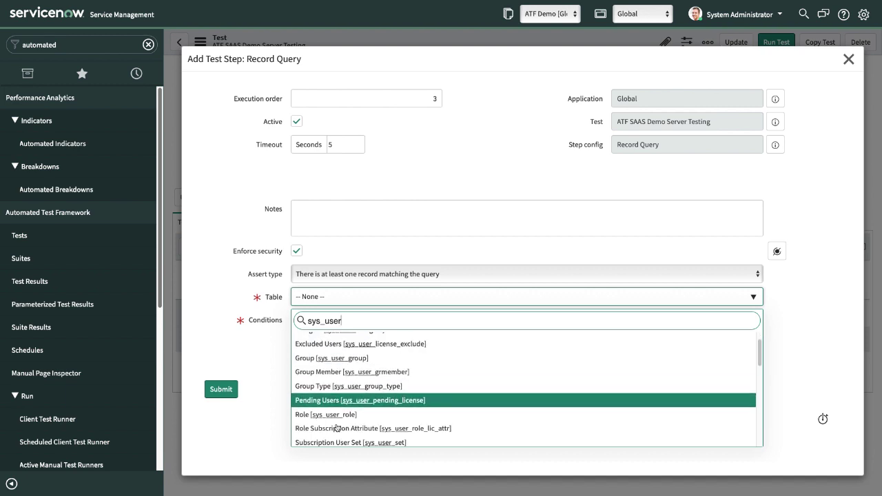
pyautogui.scroll(2, 337, 427)
pyautogui.scroll(-5, 337, 427)
pyautogui.scroll(3, 338, 403)
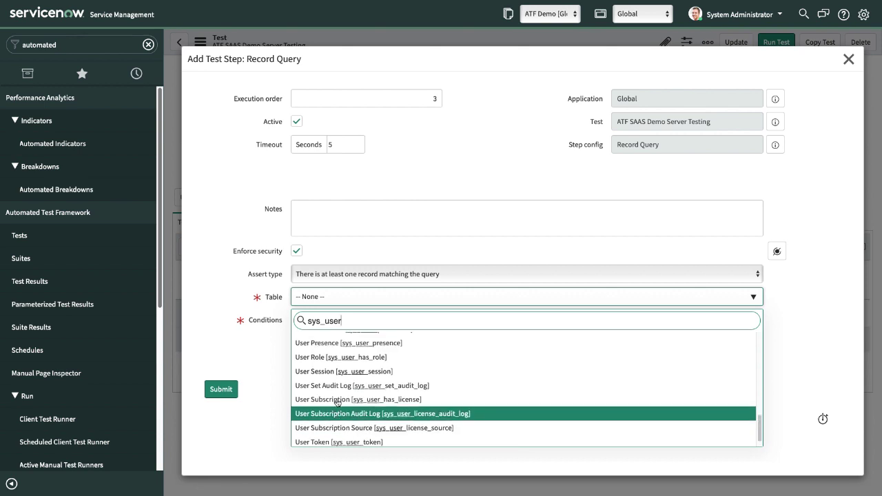
pyautogui.click(321, 345)
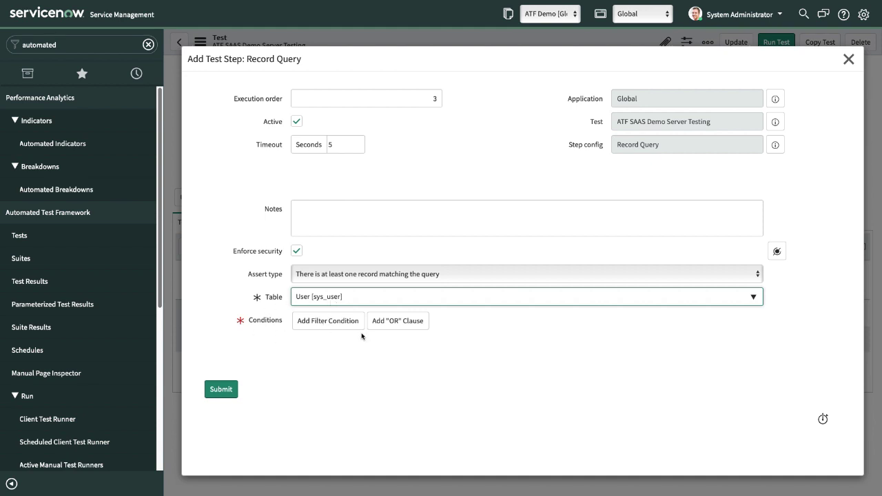
# - Add a filter condition to the record query requiring that First name is ATF
pyautogui.click(325, 314)
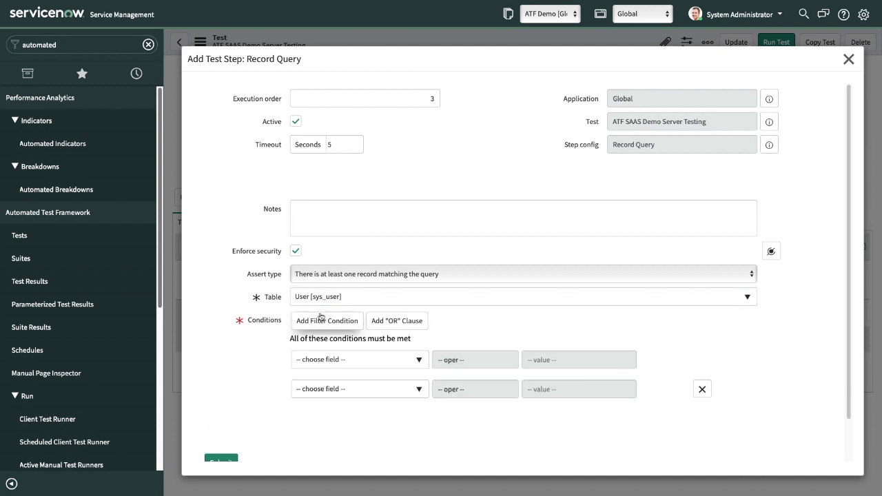
pyautogui.click(342, 346)
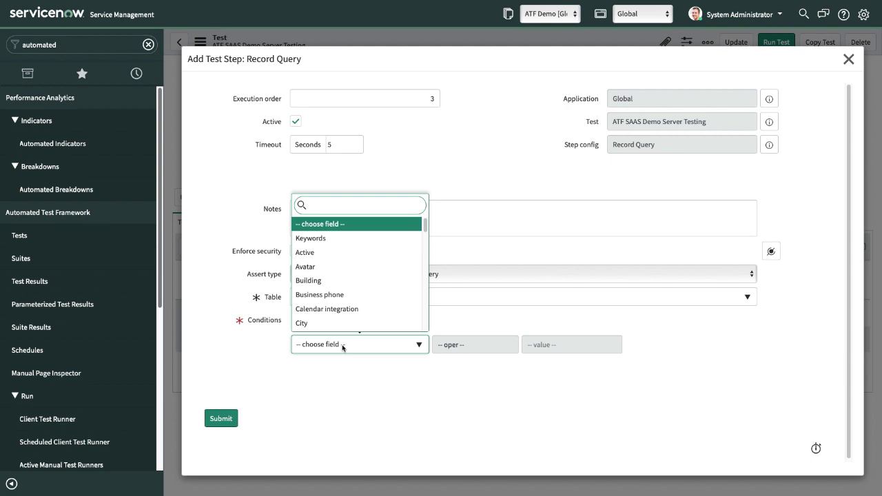
pyautogui.write('fir')
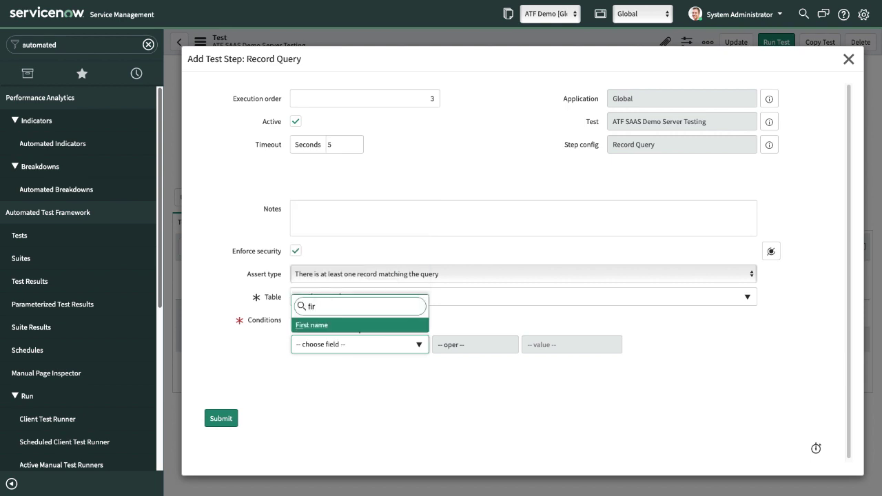
pyautogui.press('Return')
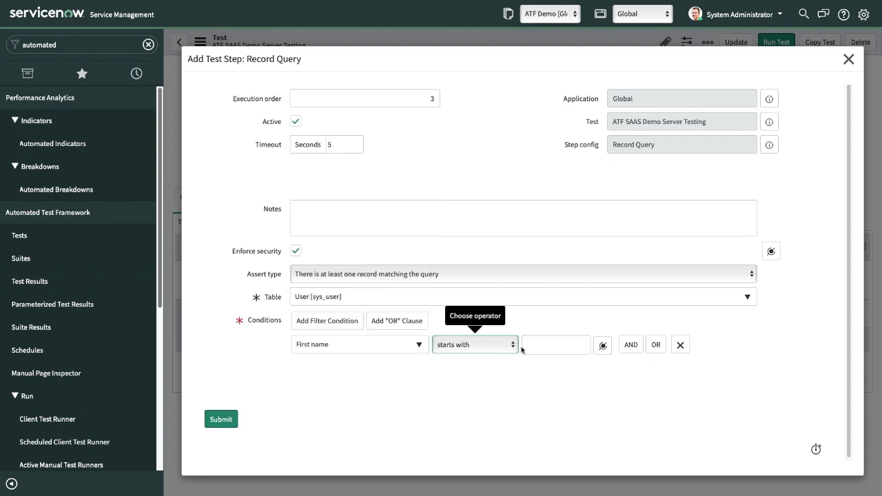
pyautogui.click(476, 344)
pyautogui.click(454, 362)
pyautogui.click(483, 350)
pyautogui.click(448, 363)
pyautogui.click(533, 343)
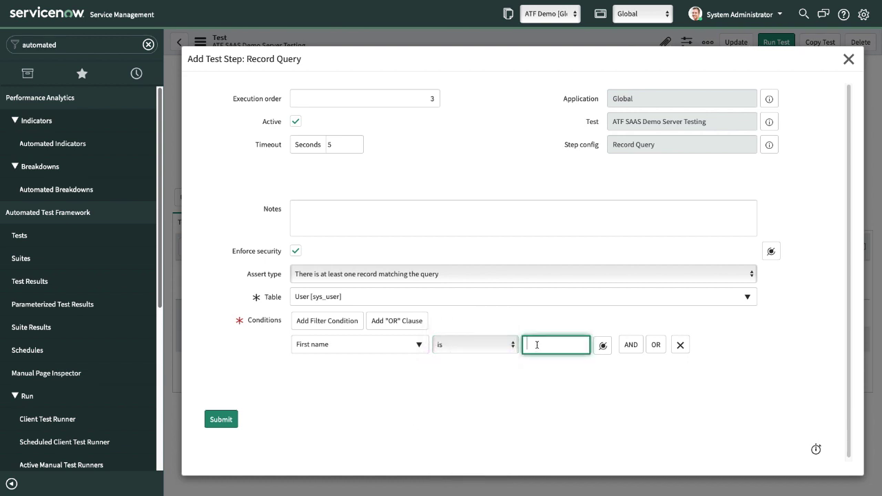
pyautogui.write('TFA')
pyautogui.press('BackSpace')
pyautogui.press('BackSpace')
pyautogui.press('BackSpace')
pyautogui.write('ATF')
# - Add an AND condition requiring that Last name is ITIL User and submit the Record Query step
pyautogui.click(630, 345)
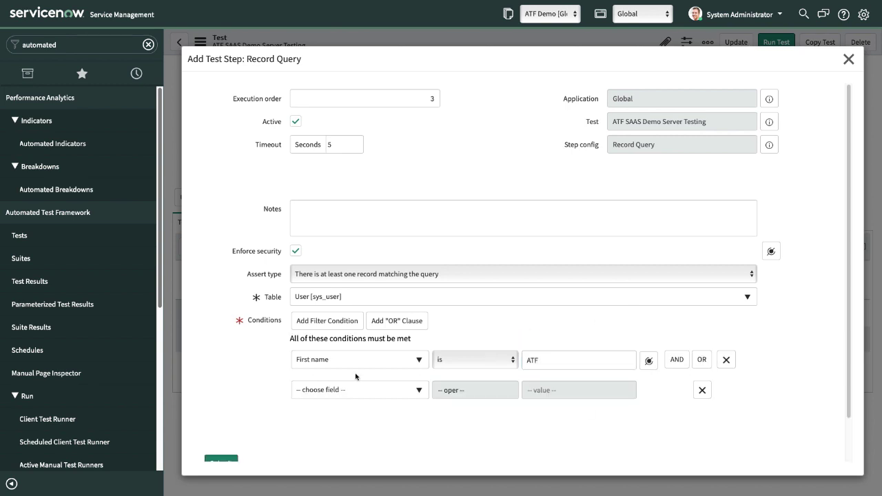
pyautogui.click(352, 392)
pyautogui.write('last')
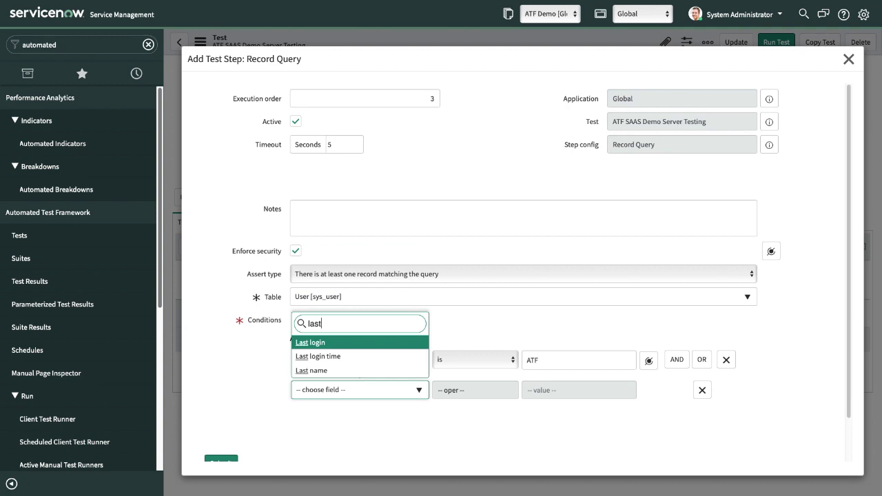
pyautogui.click(311, 370)
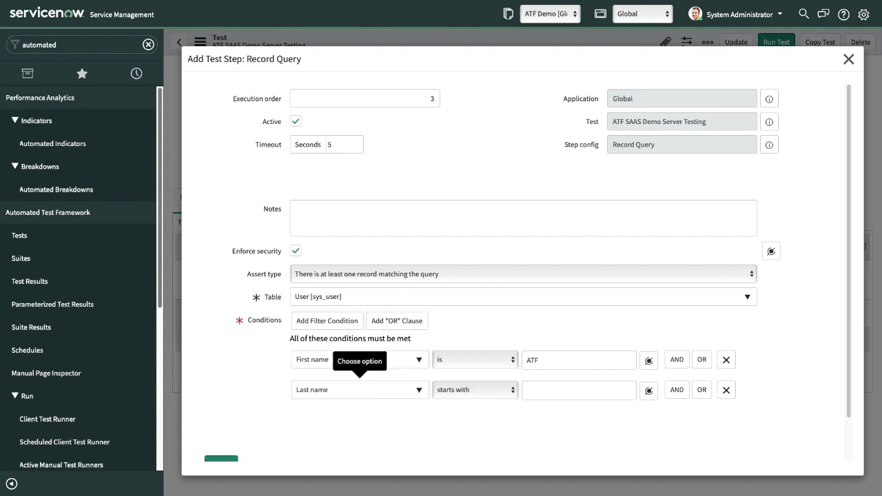
pyautogui.click(462, 398)
pyautogui.click(443, 424)
pyautogui.click(547, 390)
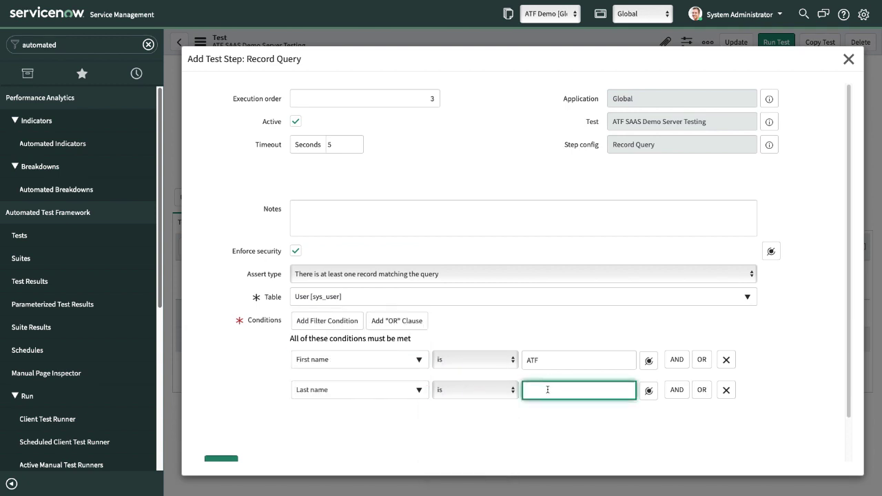
pyautogui.write('ITIL User')
pyautogui.click(436, 433)
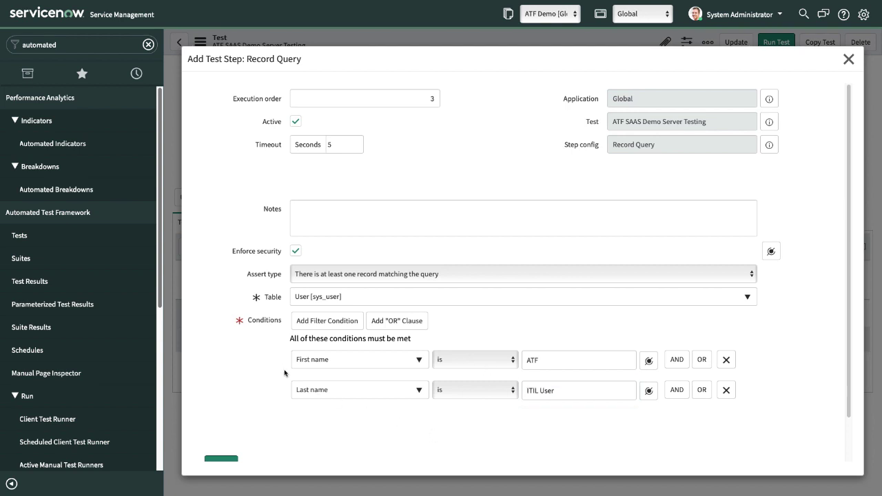
pyautogui.scroll(-1, 288, 376)
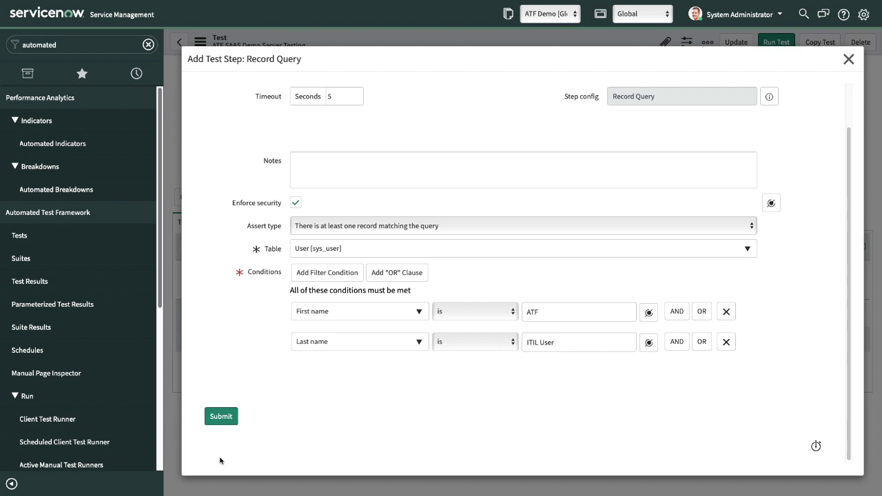
pyautogui.click(220, 417)
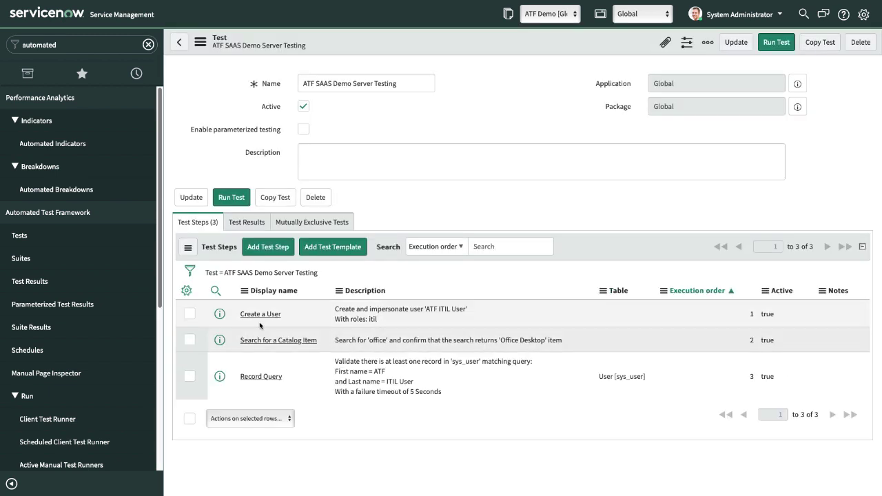
# - Reopen the Record Query step, review its assert type options, keep There is at least one record matching the query and update the step
pyautogui.click(270, 379)
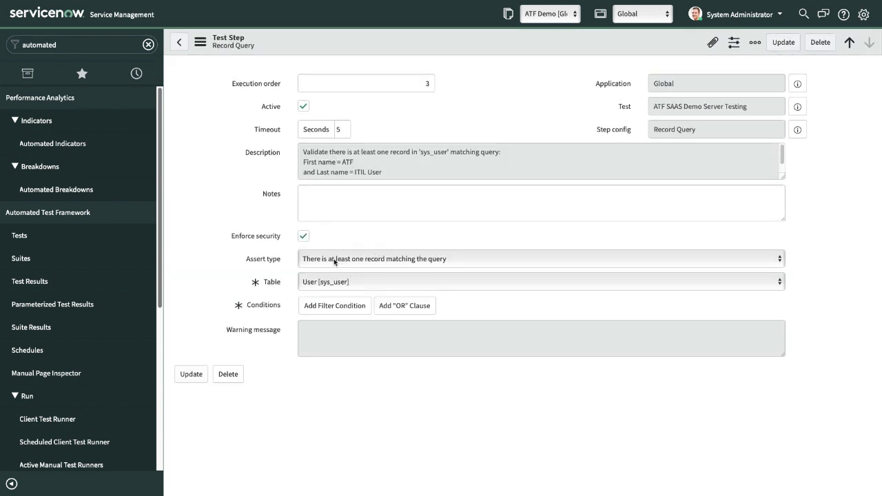
pyautogui.click(418, 259)
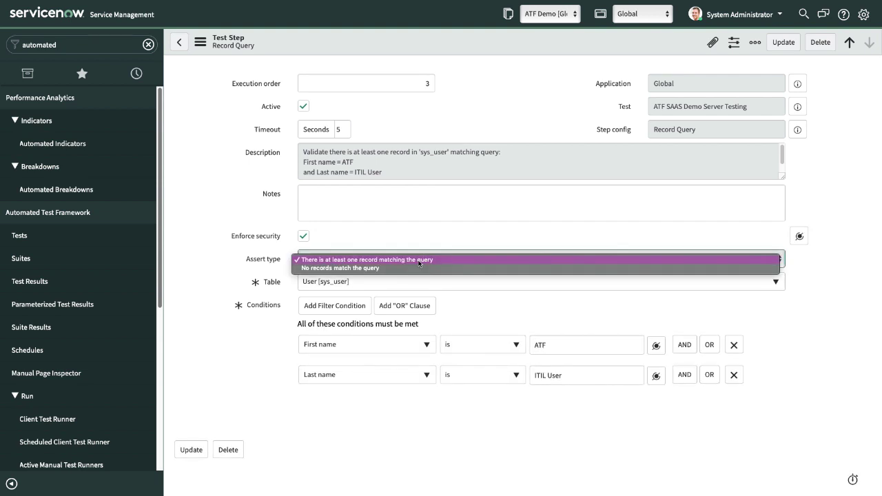
pyautogui.click(220, 209)
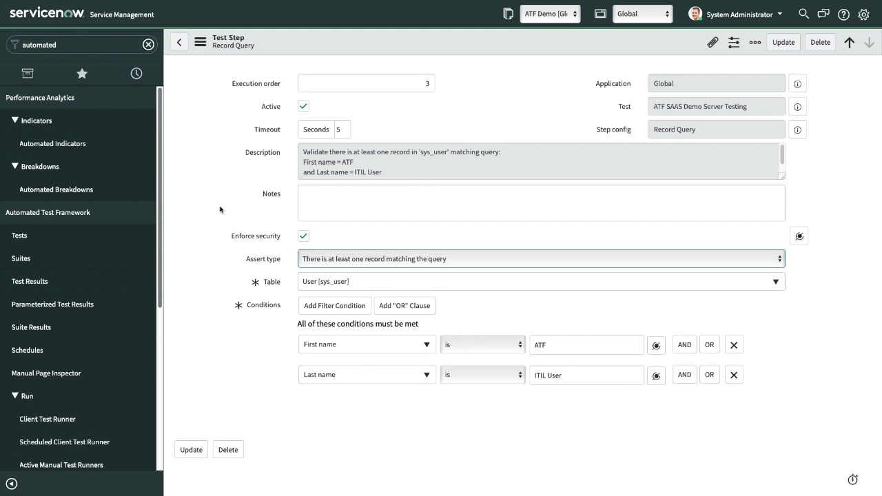
pyautogui.click(375, 262)
pyautogui.click(372, 260)
pyautogui.click(191, 451)
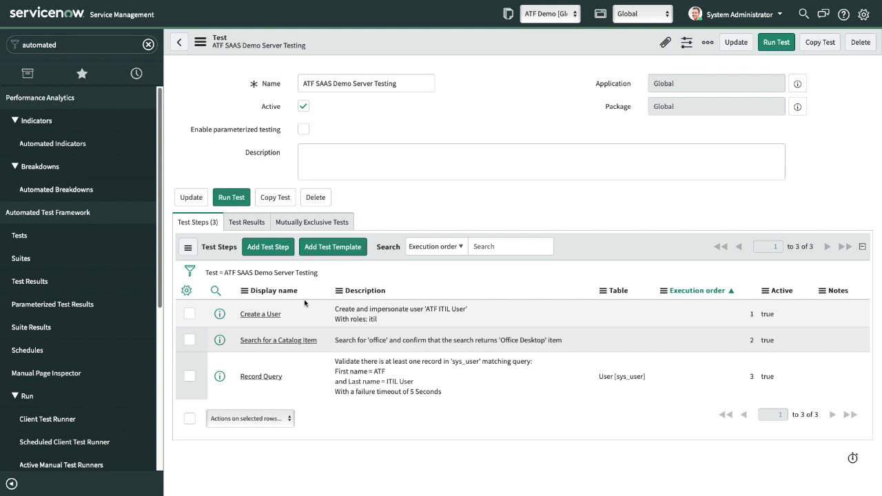
# - Start a Record Insert server test step after the Record Query step
pyautogui.click(267, 249)
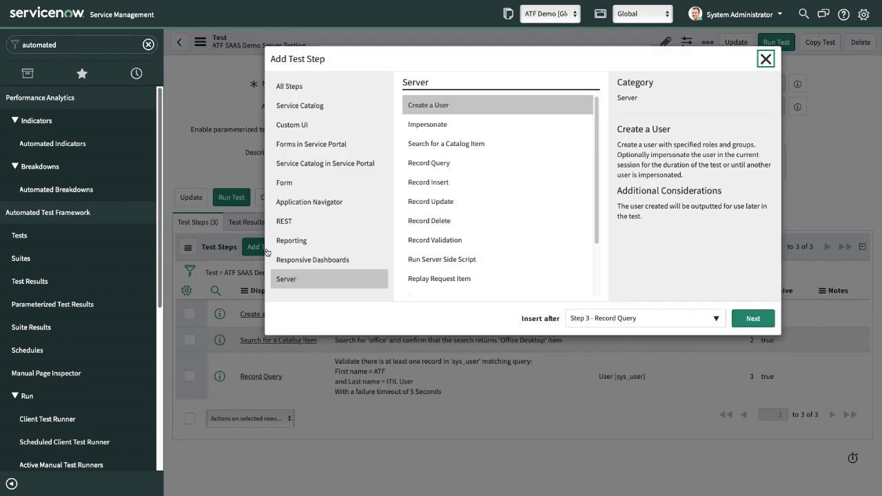
pyautogui.click(453, 185)
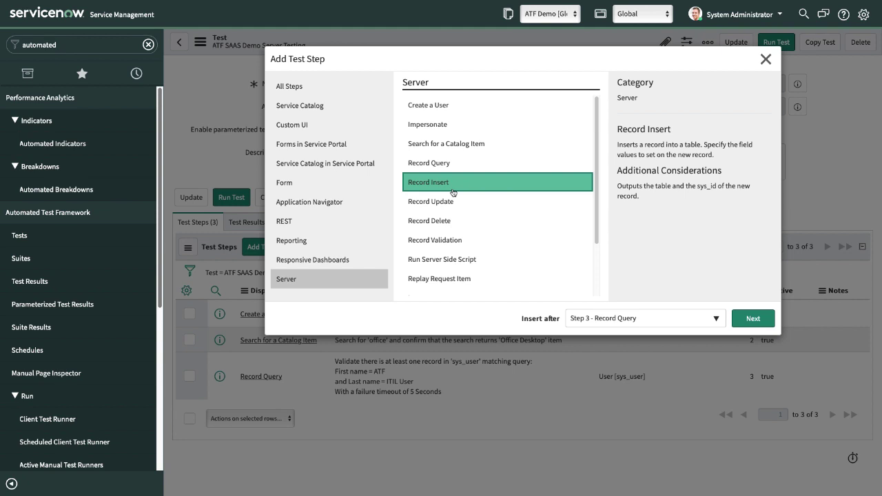
pyautogui.click(752, 319)
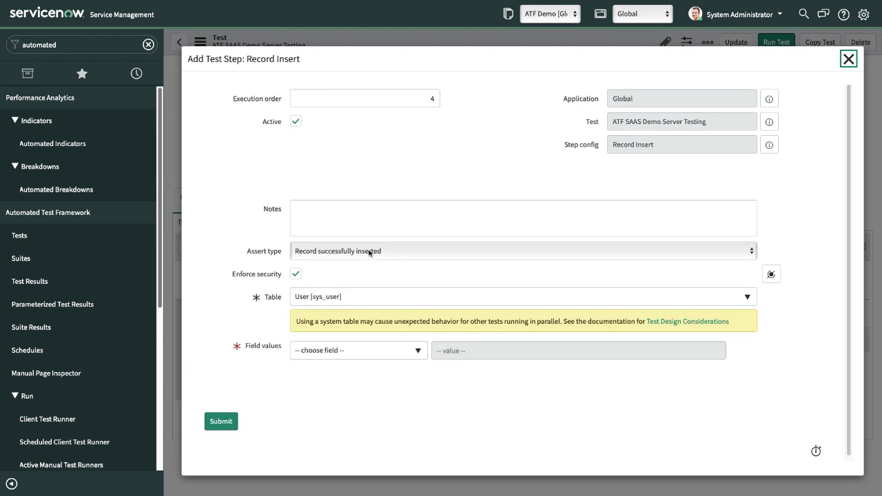
# - Review the assert type options of the Record Insert step and keep Record successfully inserted
pyautogui.scroll(-1, 370, 253)
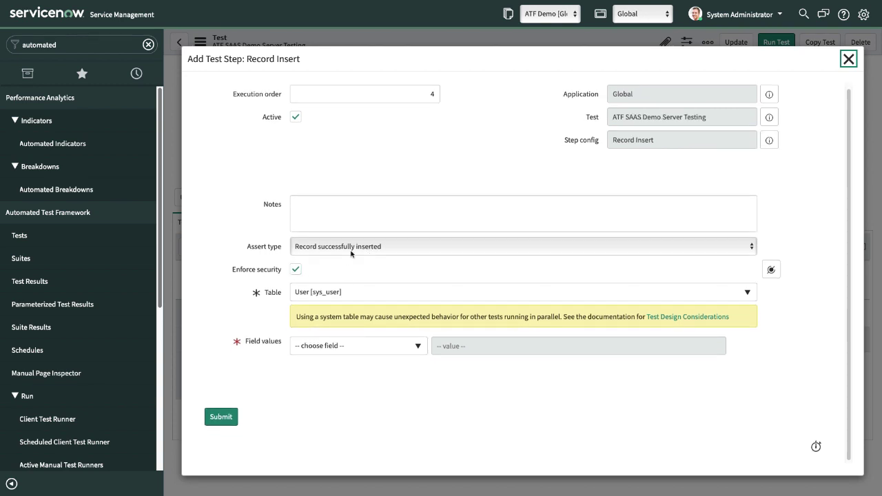
pyautogui.click(365, 248)
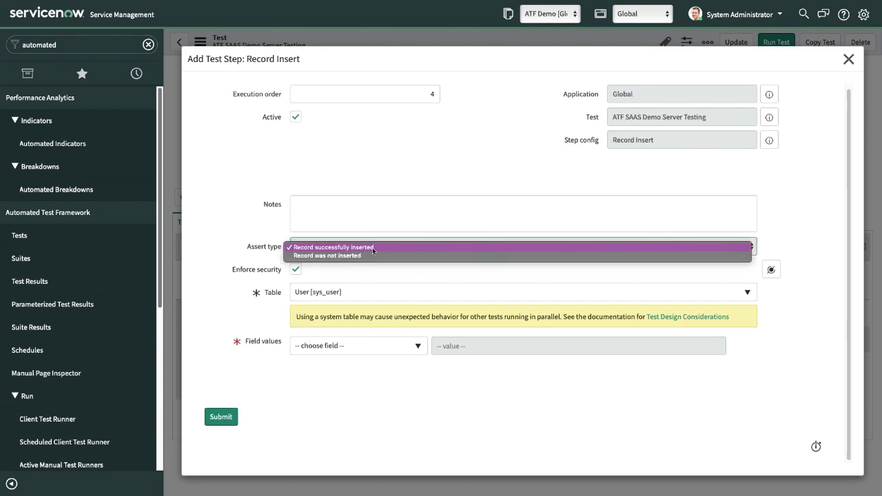
pyautogui.click(219, 203)
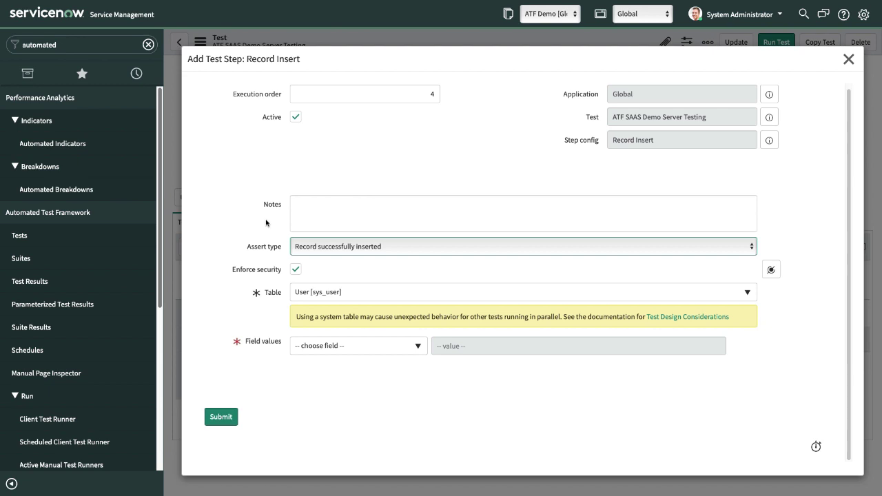
# - Add a First name field value of ATF to the Record Insert step
pyautogui.click(350, 350)
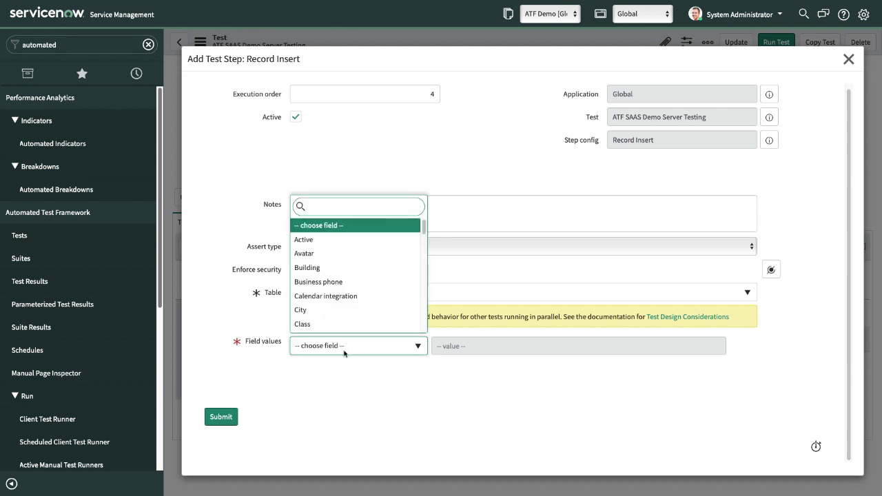
pyautogui.write('fir')
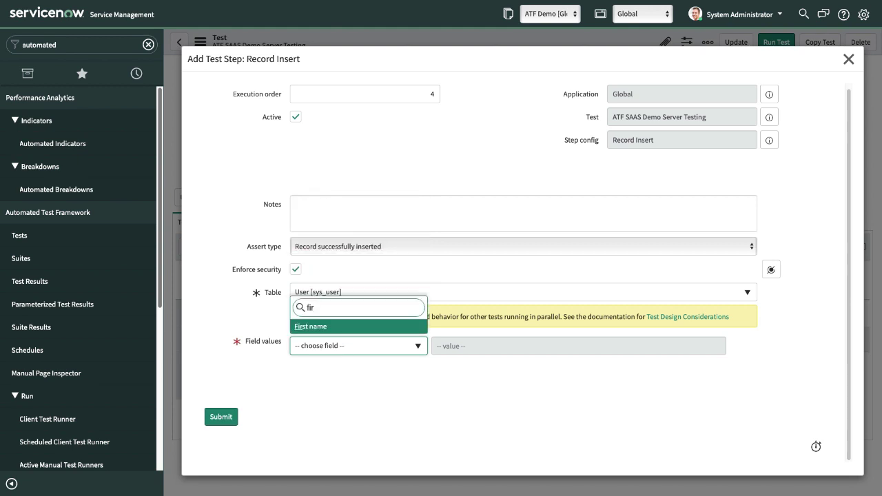
pyautogui.press('Return')
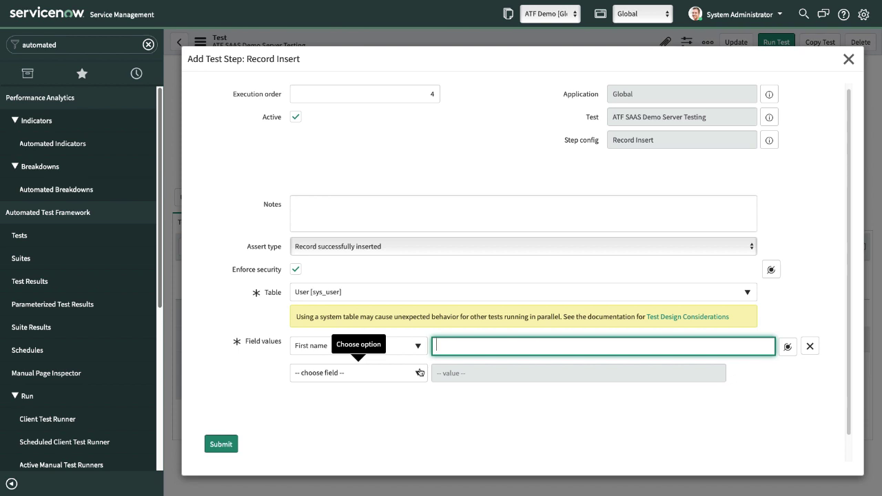
pyautogui.click(346, 296)
pyautogui.click(249, 318)
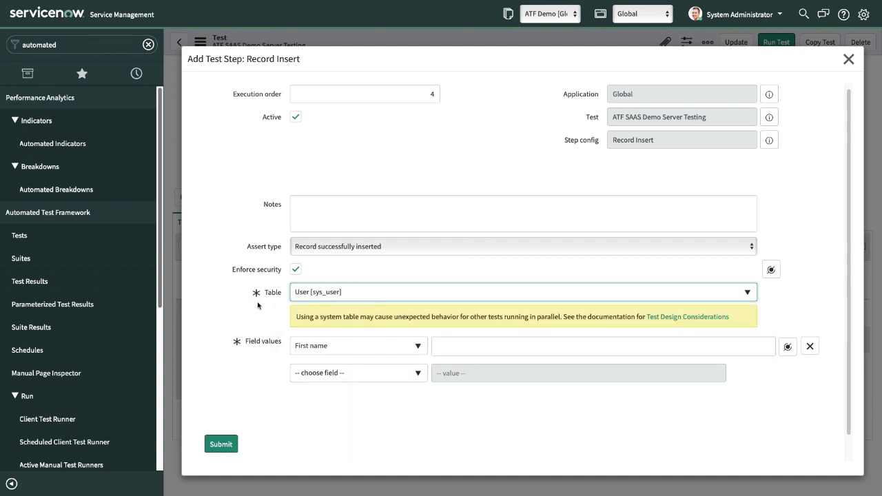
pyautogui.click(456, 345)
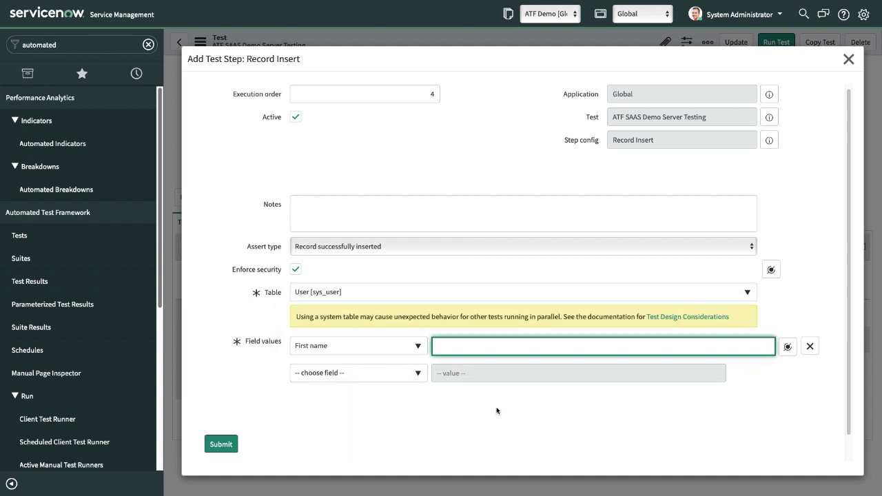
pyautogui.write('TFA')
pyautogui.press('BackSpace')
pyautogui.press('BackSpace')
pyautogui.press('BackSpace')
pyautogui.write('ATF')
# - Add a Last name field value of Change User and submit the Record Insert step
pyautogui.click(380, 378)
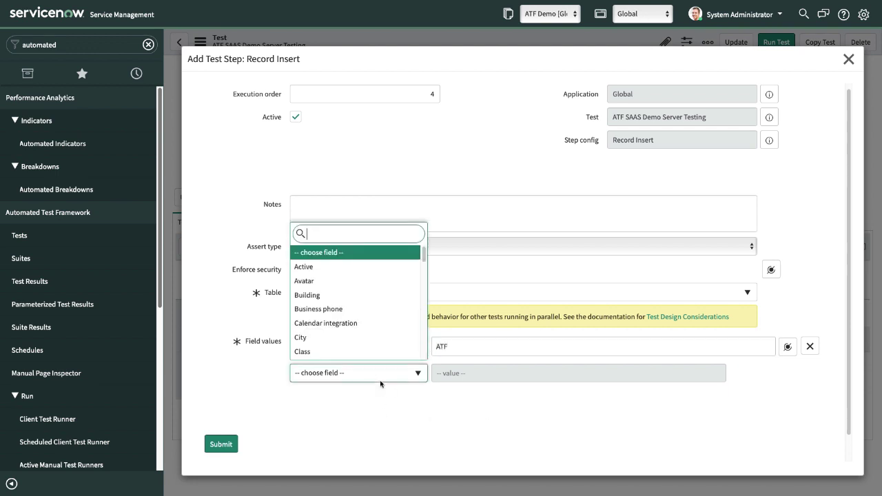
pyautogui.write('last')
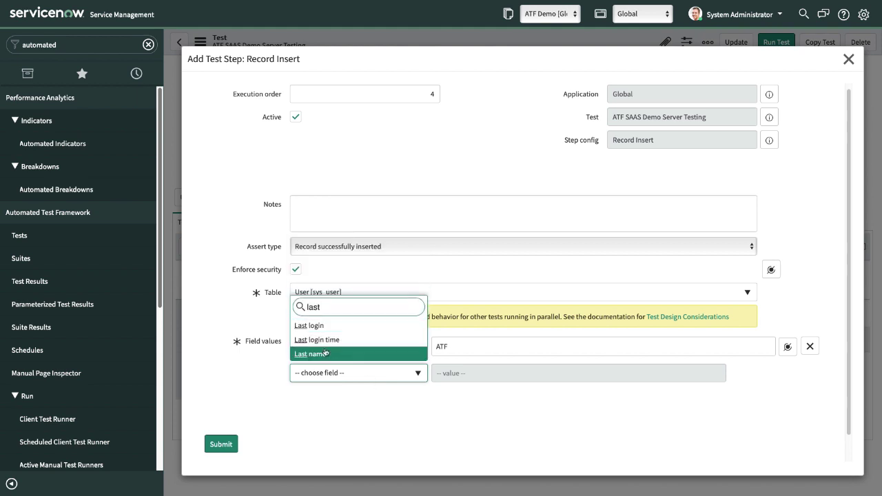
pyautogui.click(334, 354)
pyautogui.click(466, 373)
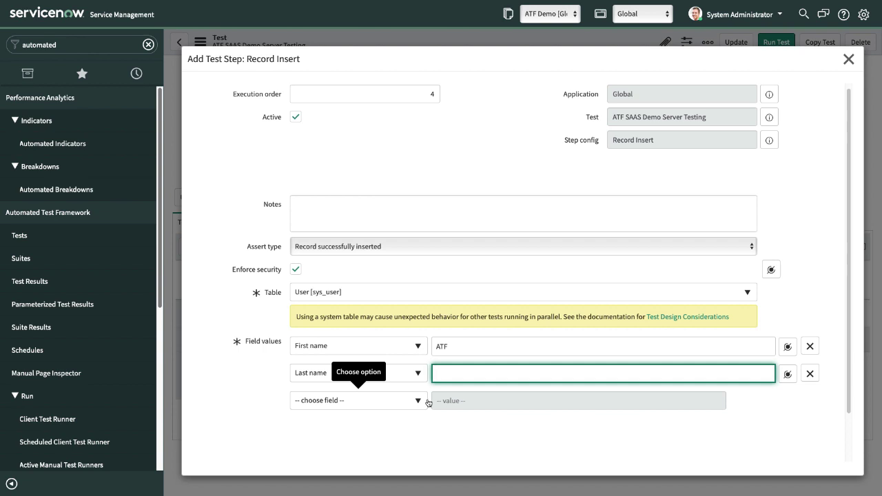
pyautogui.write('rob')
pyautogui.write('P')
pyautogui.press('Left')
pyautogui.press('BackSpace')
pyautogui.press('BackSpace')
pyautogui.press('BackSpace')
pyautogui.write('roblem')
pyautogui.press('BackSpace')
pyautogui.press('BackSpace')
pyautogui.press('BackSpace')
pyautogui.press('BackSpace')
pyautogui.press('BackSpace')
pyautogui.press('BackSpace')
pyautogui.press('BackSpace')
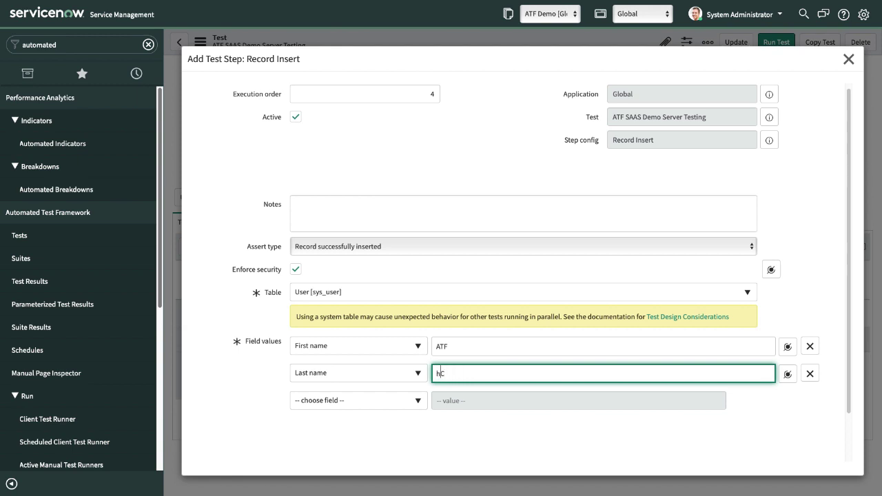
pyautogui.write('Change User')
pyautogui.click(246, 408)
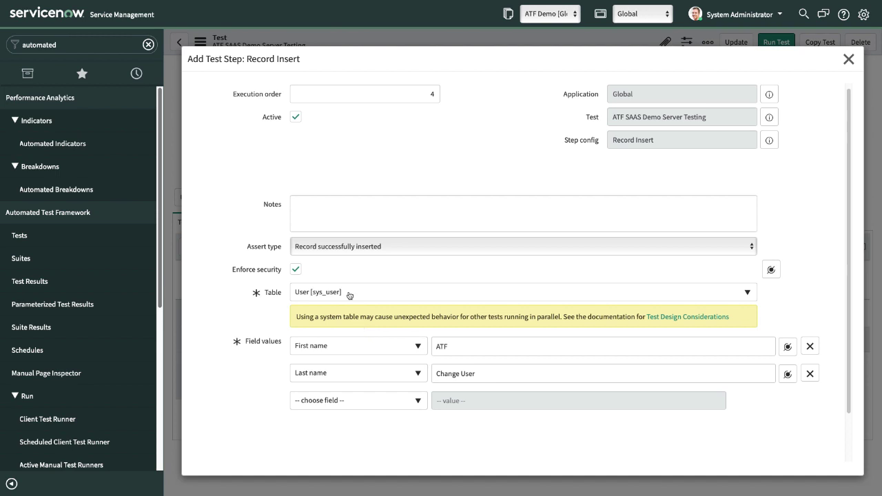
pyautogui.scroll(-2, 350, 296)
pyautogui.click(231, 418)
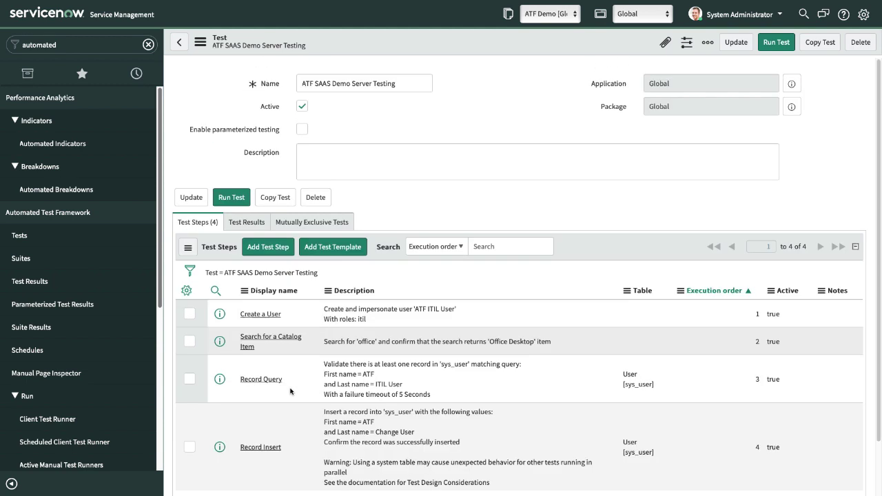
# - Start a Record Update server test step after the Record Insert step
pyautogui.click(261, 250)
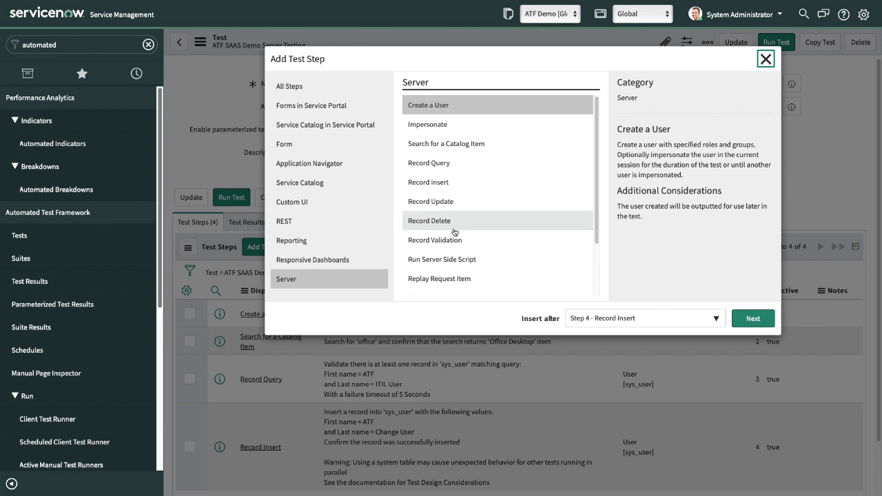
pyautogui.click(439, 204)
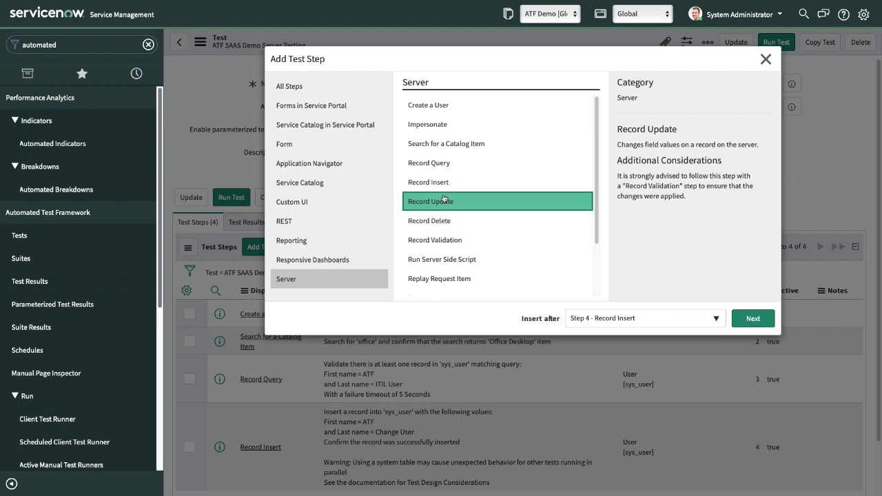
pyautogui.click(744, 323)
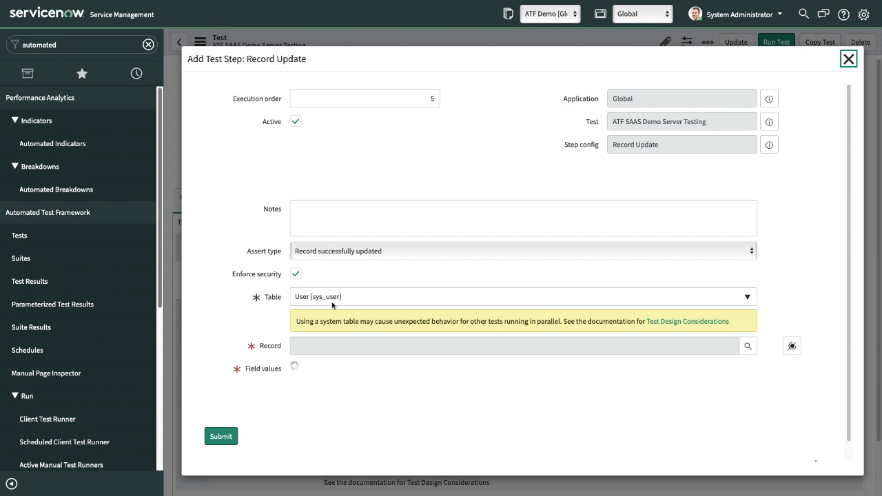
# - Map the Record Update step's record to the User output of Step 1: Create a User
pyautogui.click(792, 346)
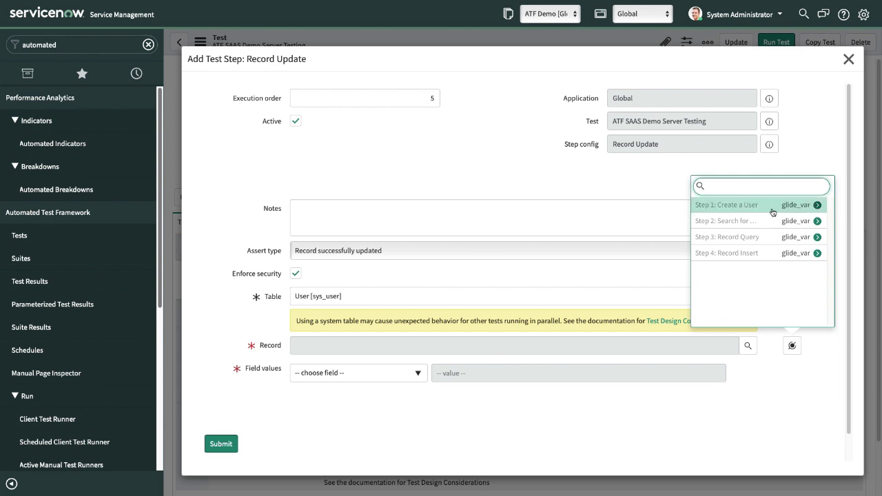
pyautogui.click(817, 208)
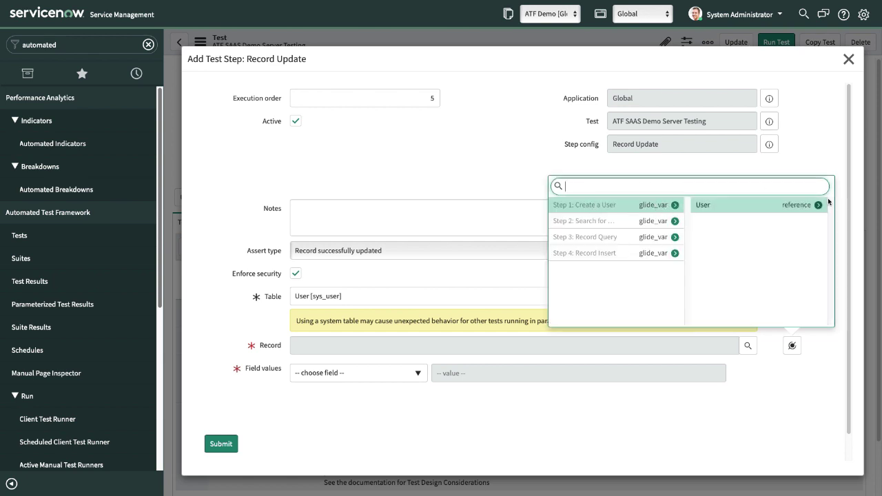
pyautogui.click(816, 205)
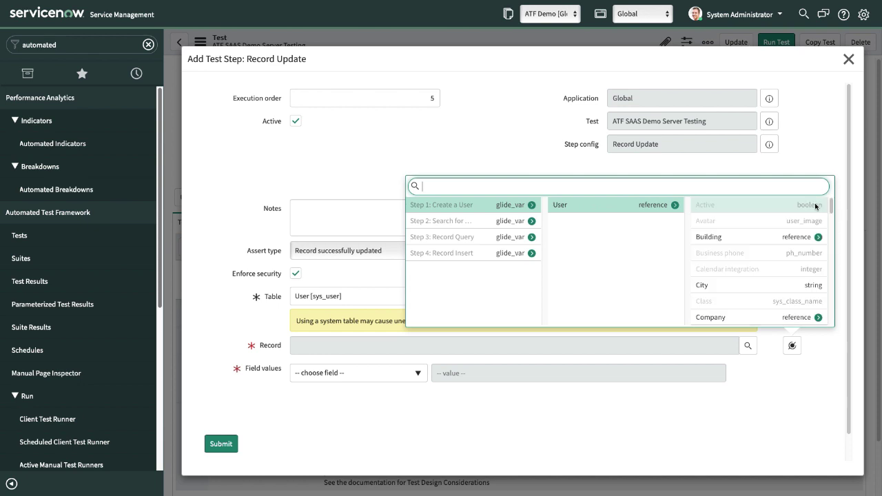
pyautogui.click(676, 206)
pyautogui.scroll(-10, 715, 265)
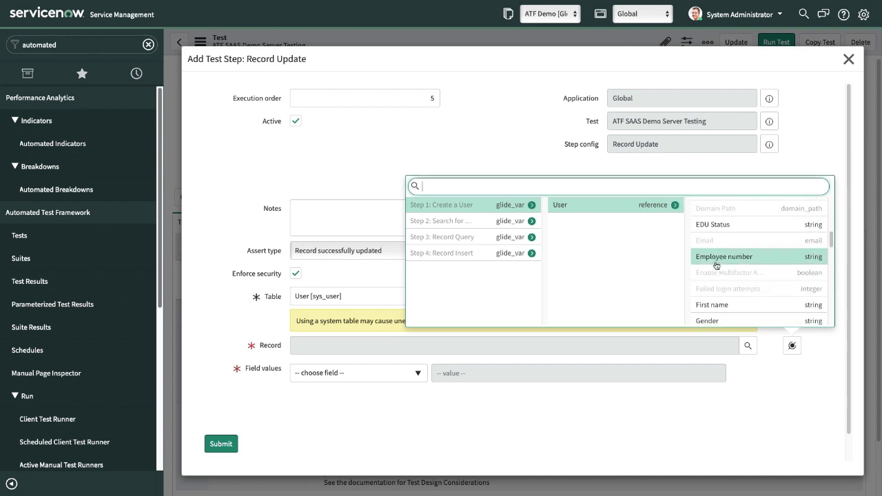
pyautogui.scroll(6, 716, 264)
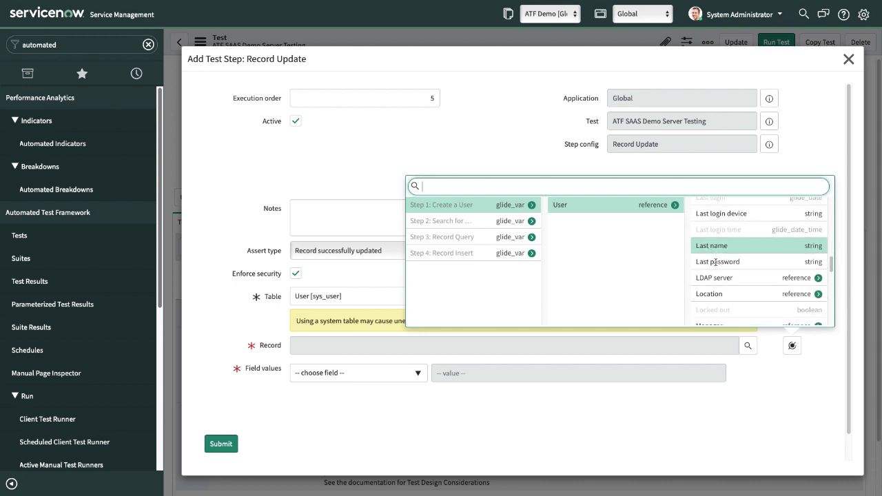
pyautogui.scroll(-3, 717, 264)
pyautogui.click(565, 205)
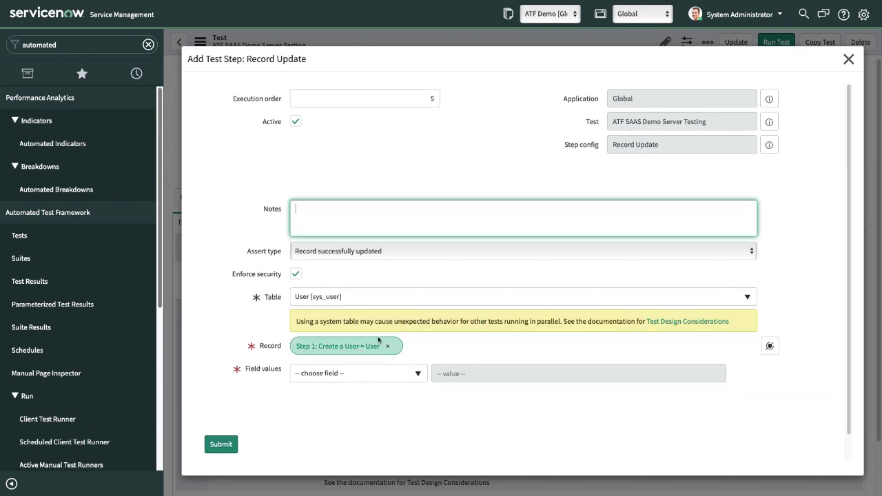
# - Add a Last name field value of ITIL User Admin and submit the Record Update step
pyautogui.click(333, 374)
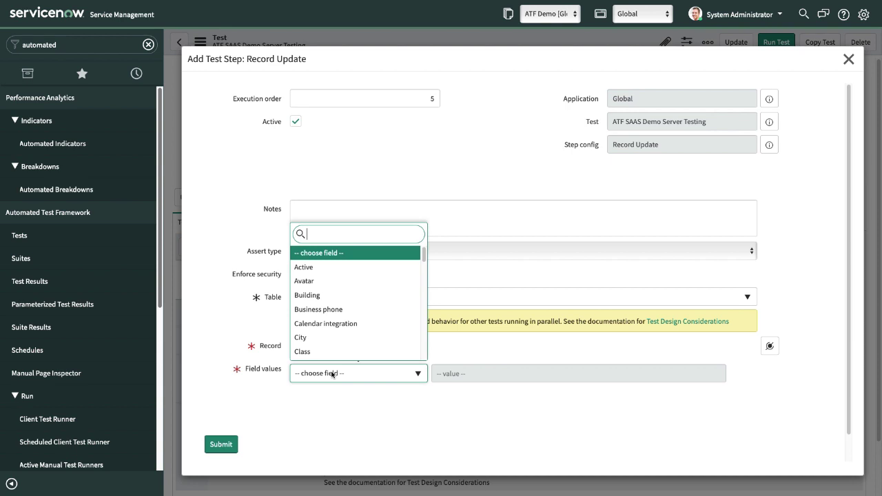
pyautogui.write('last')
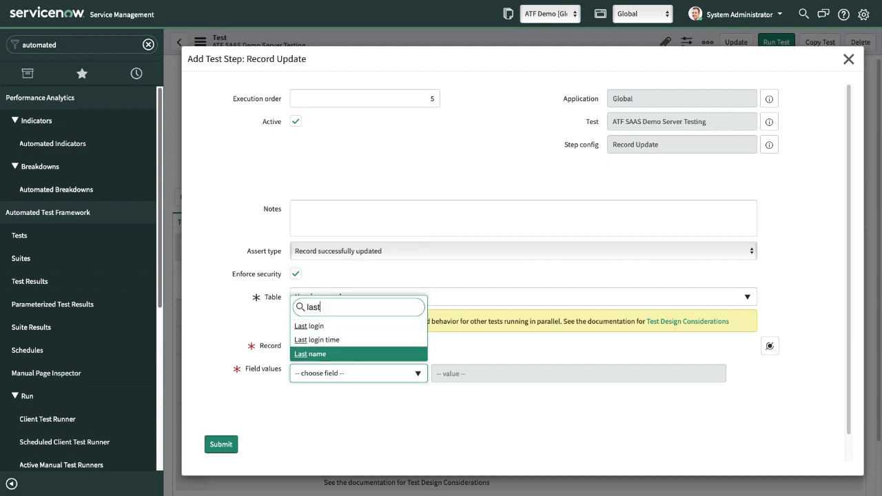
pyautogui.click(317, 354)
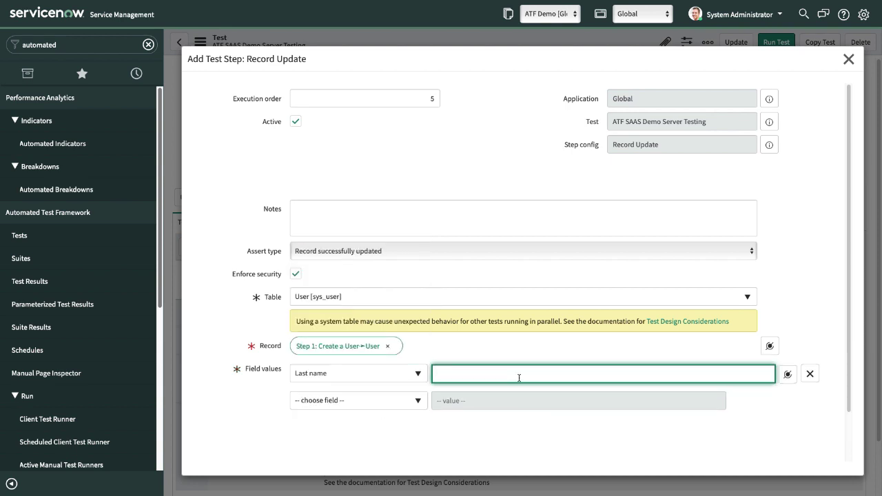
pyautogui.write('TIL')
pyautogui.press('BackSpace')
pyautogui.press('BackSpace')
pyautogui.press('BackSpace')
pyautogui.write('User Admin')
pyautogui.click(469, 177)
pyautogui.scroll(-2, 281, 391)
pyautogui.click(220, 419)
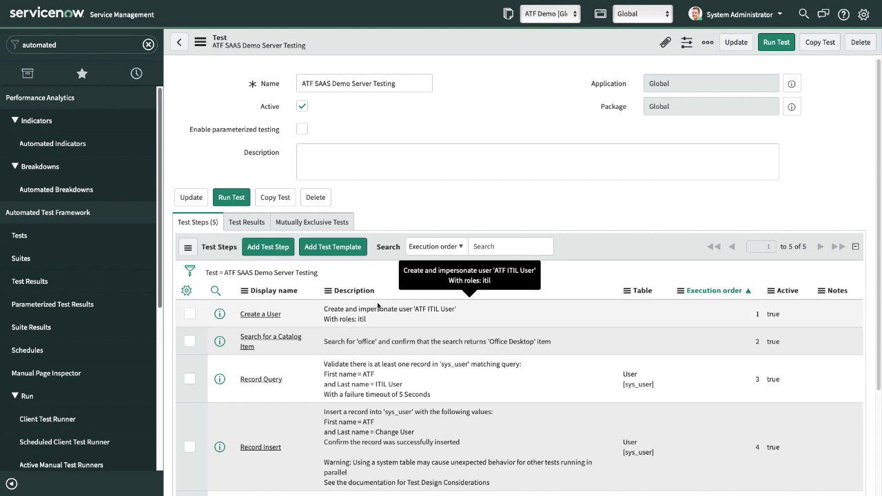
pyautogui.scroll(-2, 374, 305)
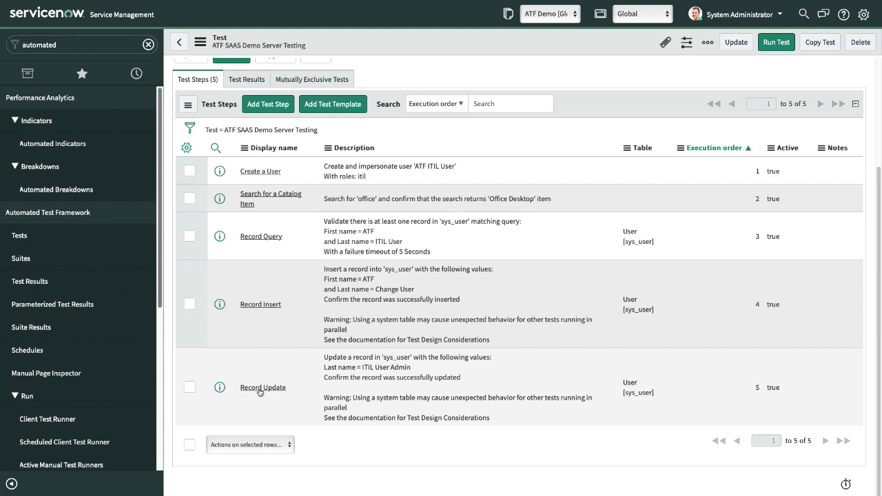
pyautogui.click(272, 106)
pyautogui.click(446, 221)
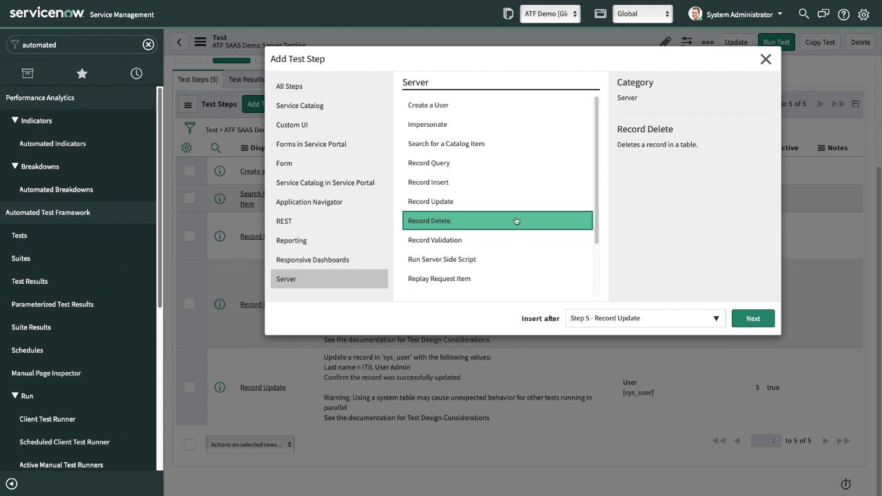
pyautogui.click(766, 59)
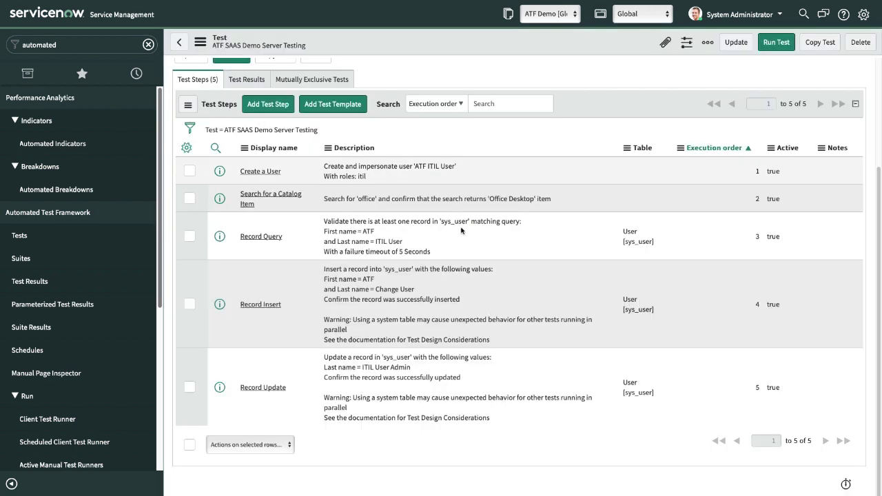
# - Open the Record Insert step, check its Enforce security setting and save the step without edits
pyautogui.click(262, 305)
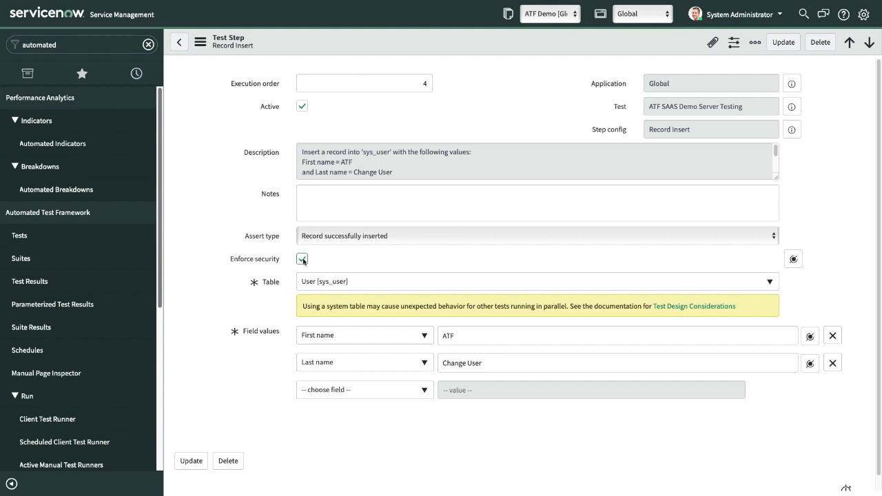
pyautogui.scroll(-1, 274, 319)
pyautogui.click(191, 446)
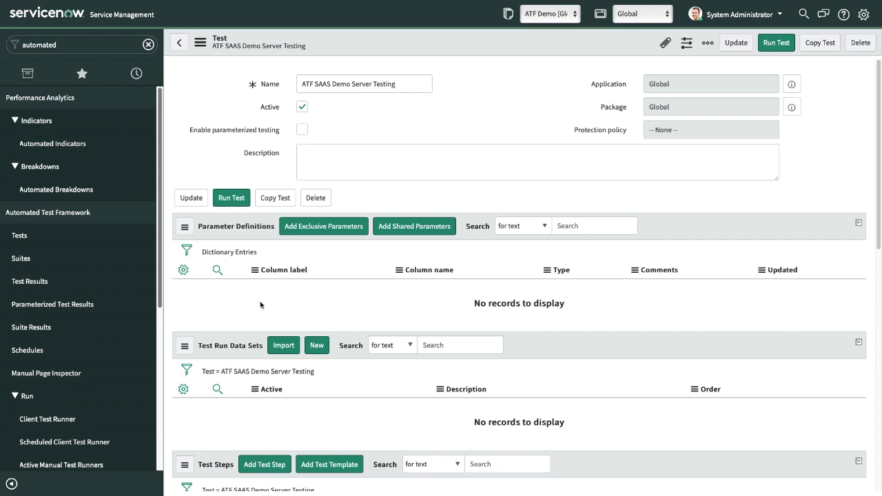
# - Open a Record Validation server step after Step 5, examine its Assert type options and close the form without submitting
pyautogui.scroll(-3, 257, 299)
pyautogui.scroll(3, 257, 299)
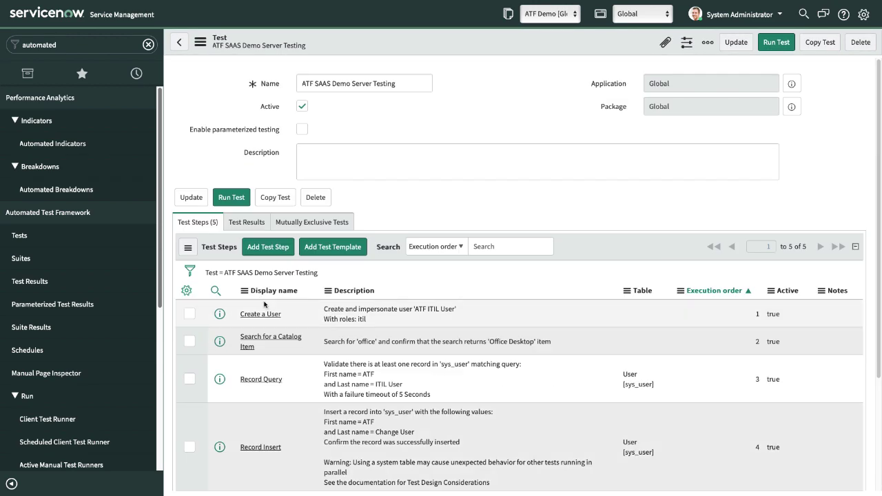
pyautogui.click(258, 247)
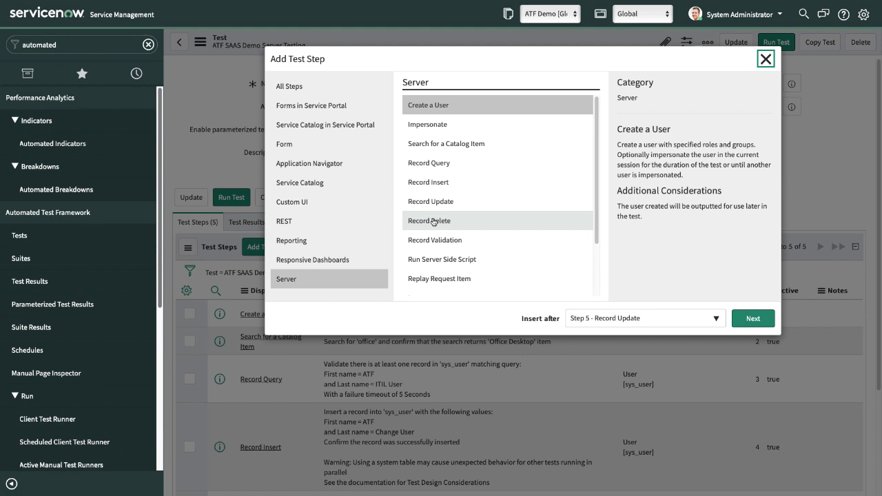
pyautogui.click(454, 239)
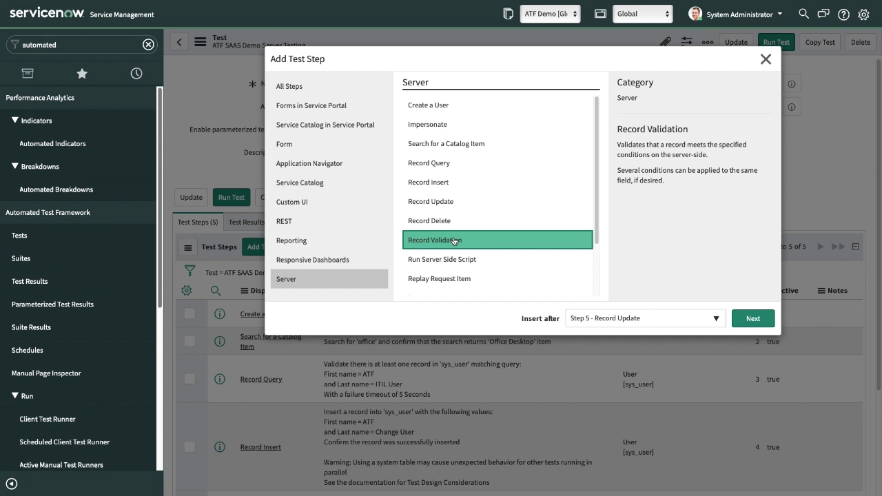
pyautogui.click(754, 327)
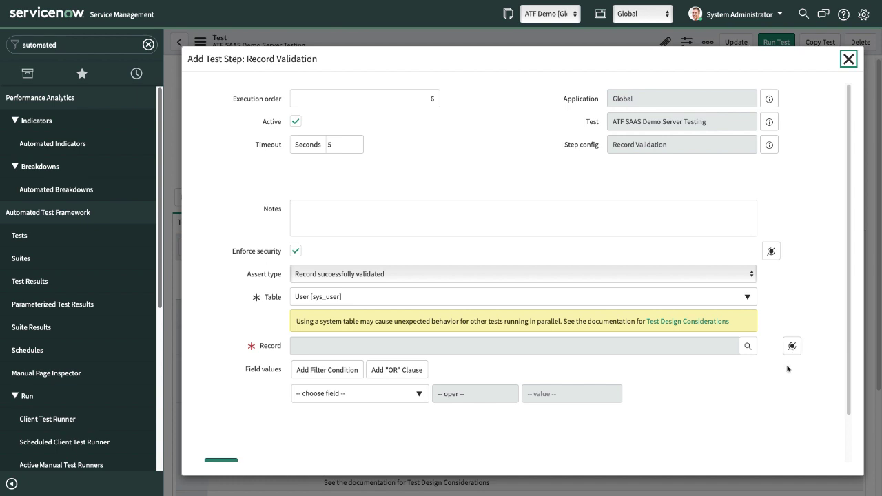
pyautogui.click(372, 275)
pyautogui.click(249, 230)
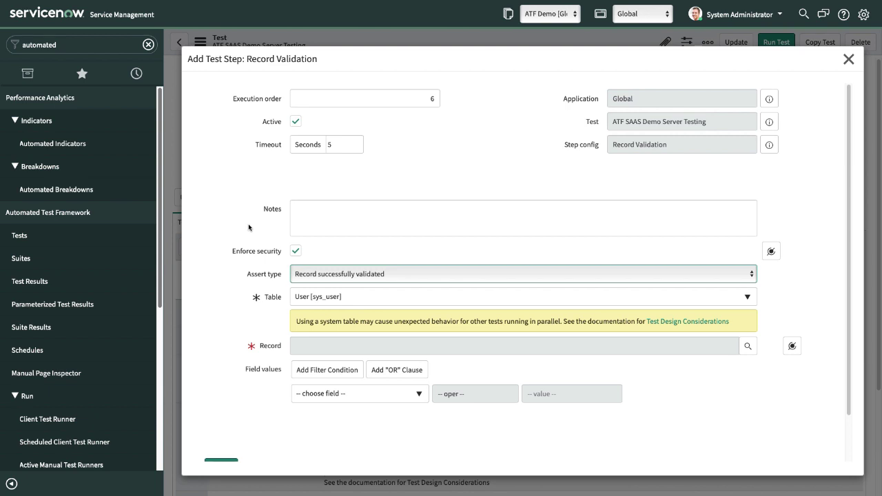
pyautogui.click(360, 276)
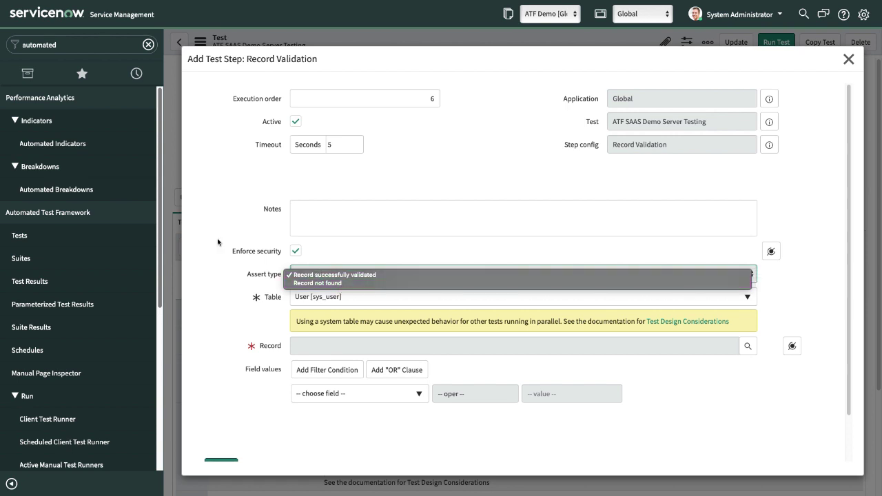
pyautogui.click(234, 211)
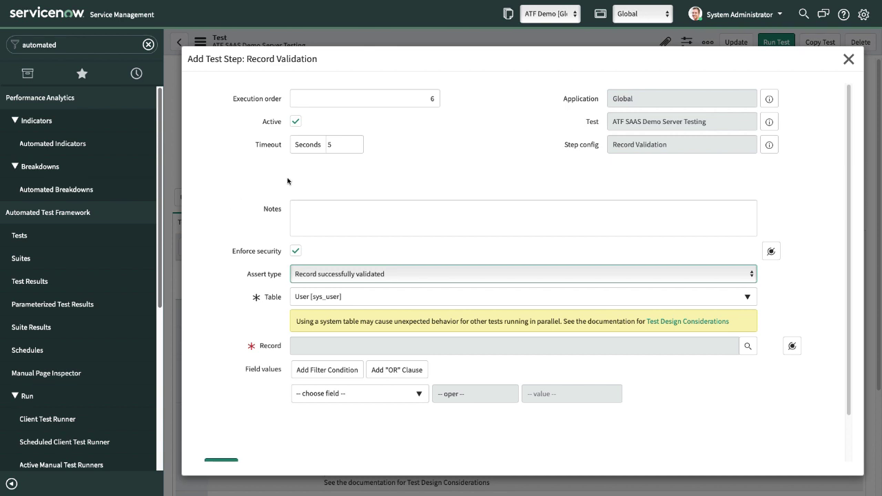
pyautogui.click(848, 61)
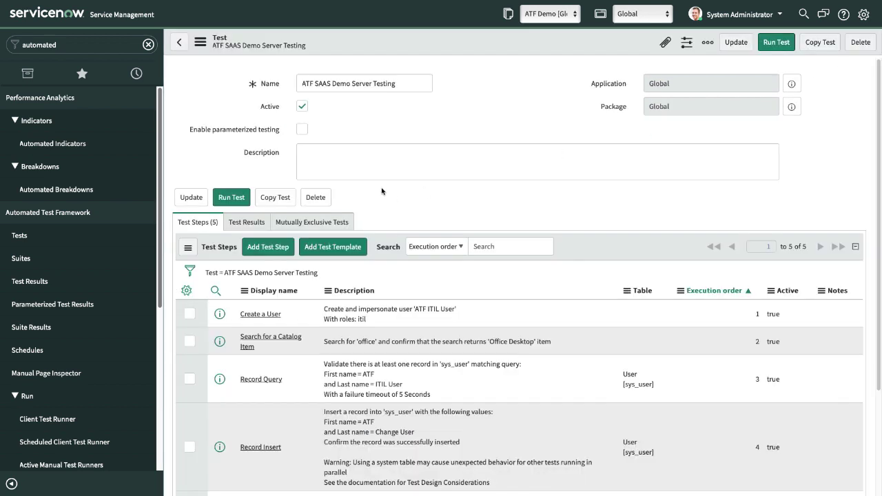
# - Open a Run Server Side Script step after Step 5, read through its template test script and close it without submitting
pyautogui.scroll(-3, 378, 196)
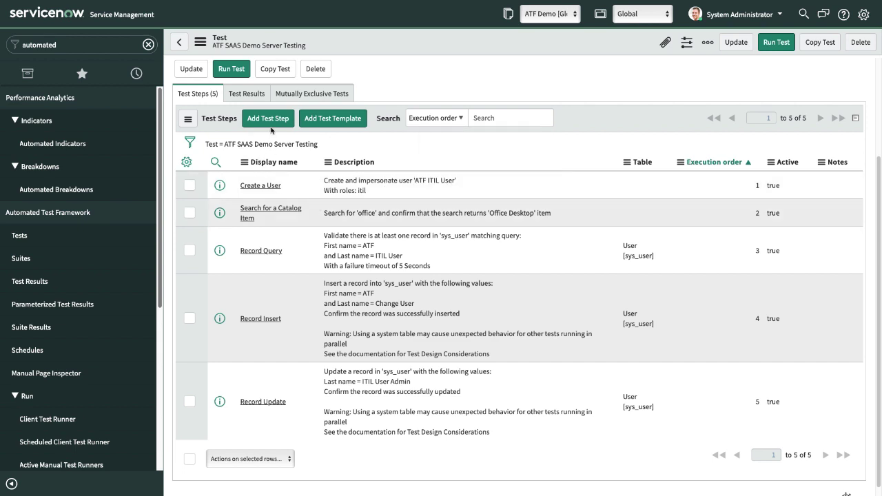
pyautogui.click(269, 118)
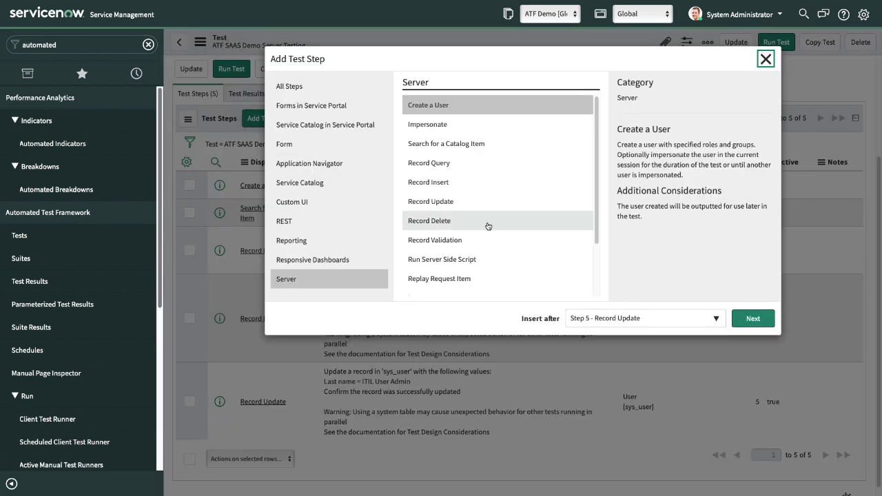
pyautogui.scroll(-2, 482, 228)
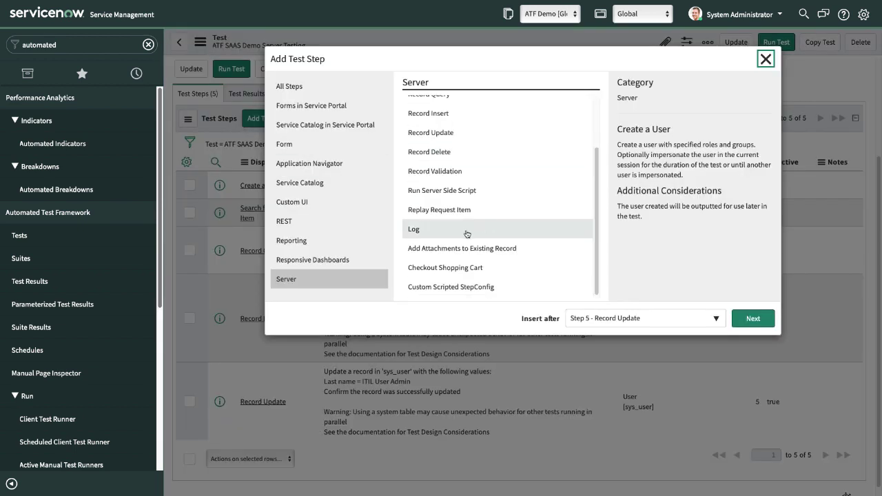
pyautogui.click(436, 193)
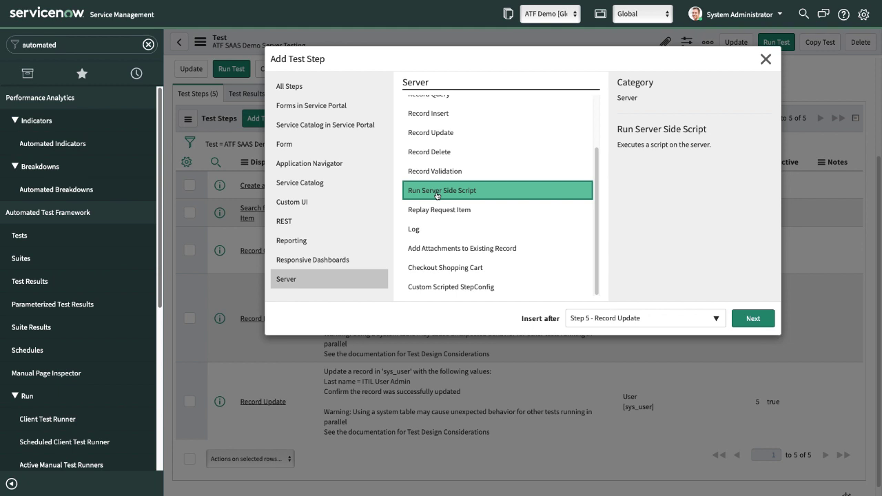
pyautogui.click(751, 324)
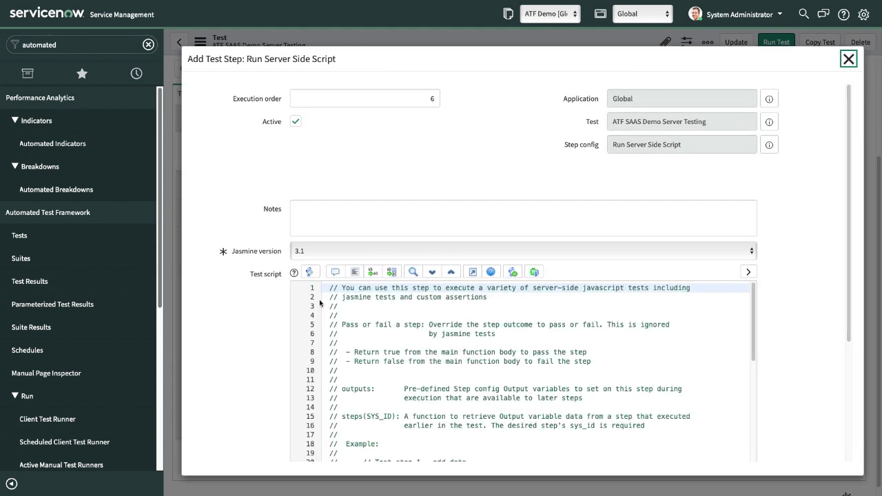
pyautogui.scroll(-1, 321, 259)
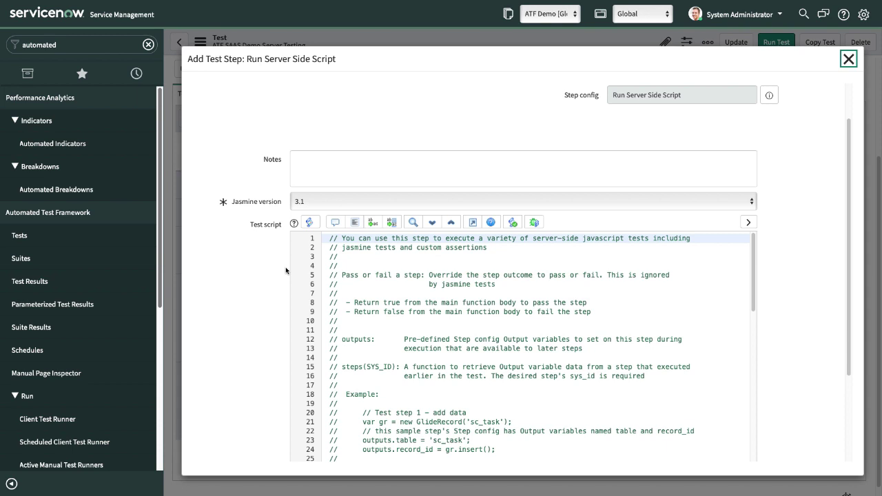
pyautogui.scroll(-3, 309, 274)
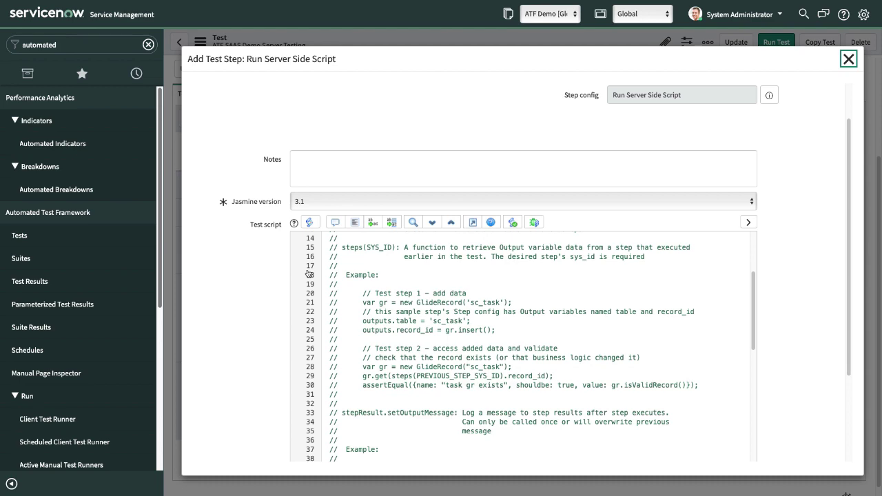
pyautogui.scroll(-10, 308, 273)
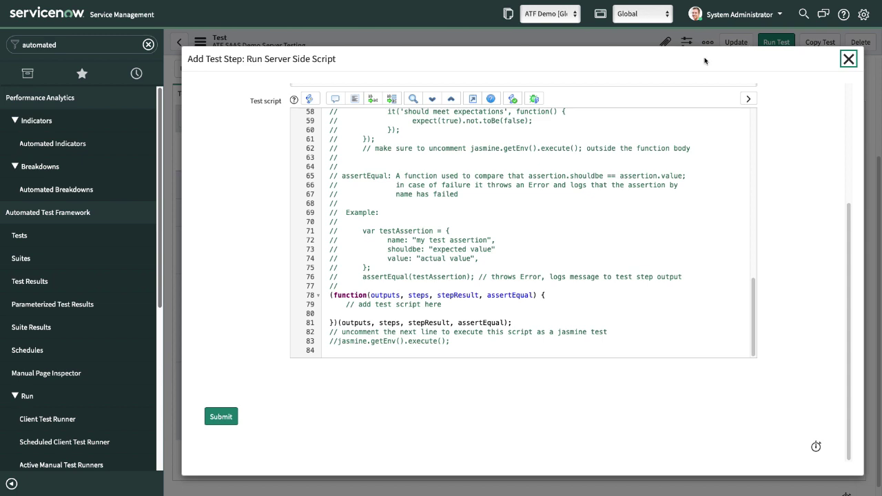
pyautogui.click(848, 59)
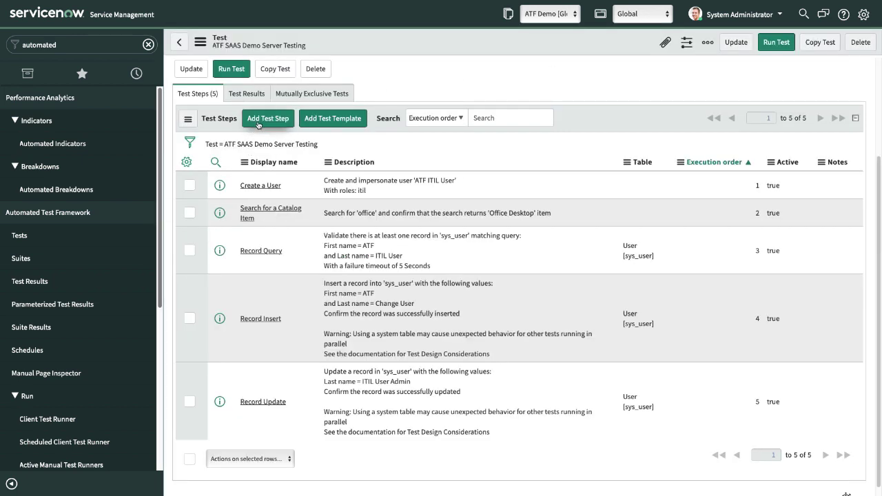
# - Read the Replay Request Item and Log server step descriptions and open a Log step form after Step 5
pyautogui.click(259, 123)
pyautogui.scroll(-1, 484, 201)
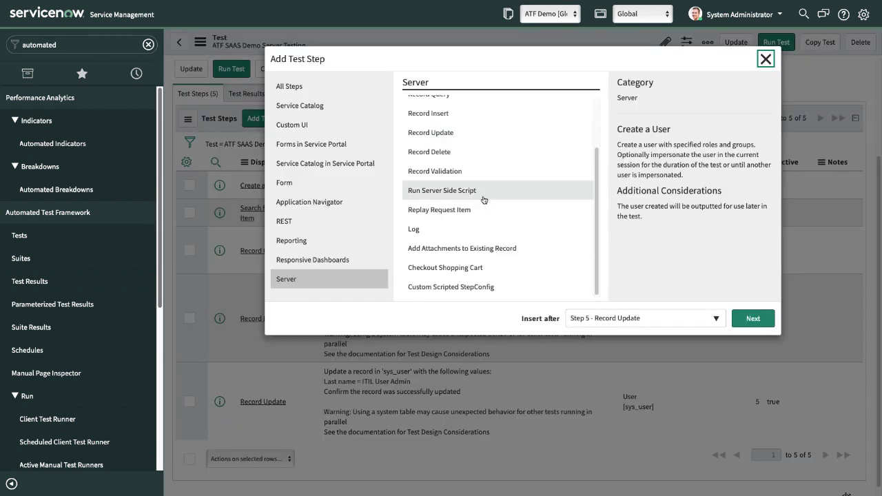
pyautogui.click(447, 212)
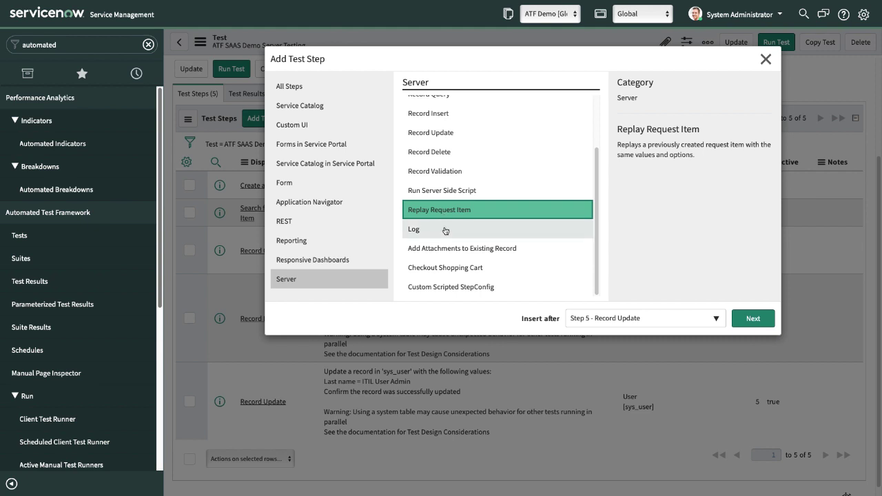
pyautogui.click(441, 232)
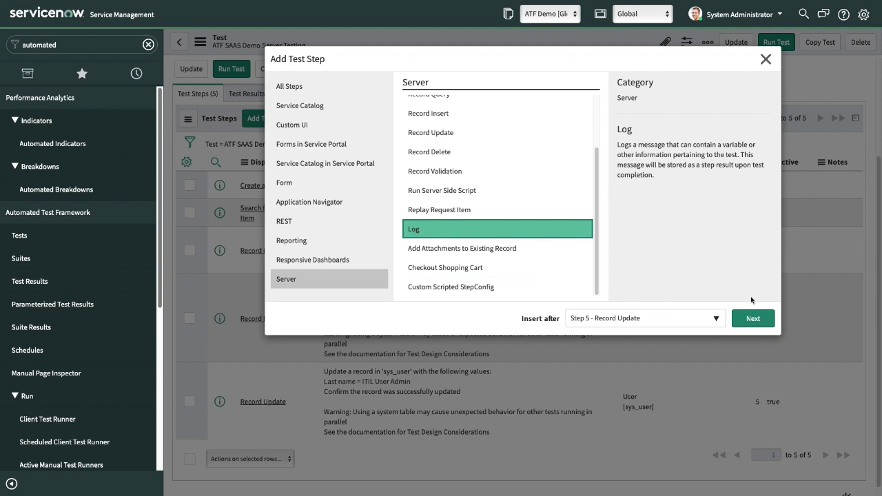
pyautogui.click(753, 320)
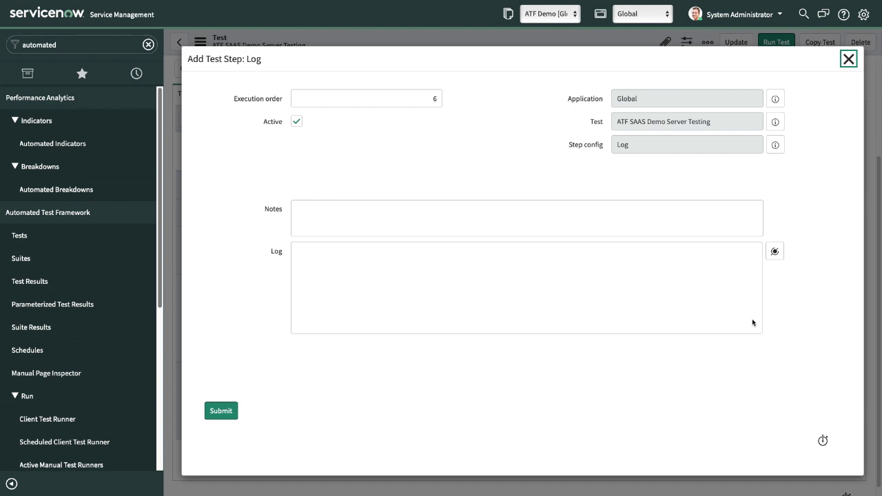
# - Browse the User fields of Step 1: Create a User available to the Log message and close the form without submitting
pyautogui.click(781, 250)
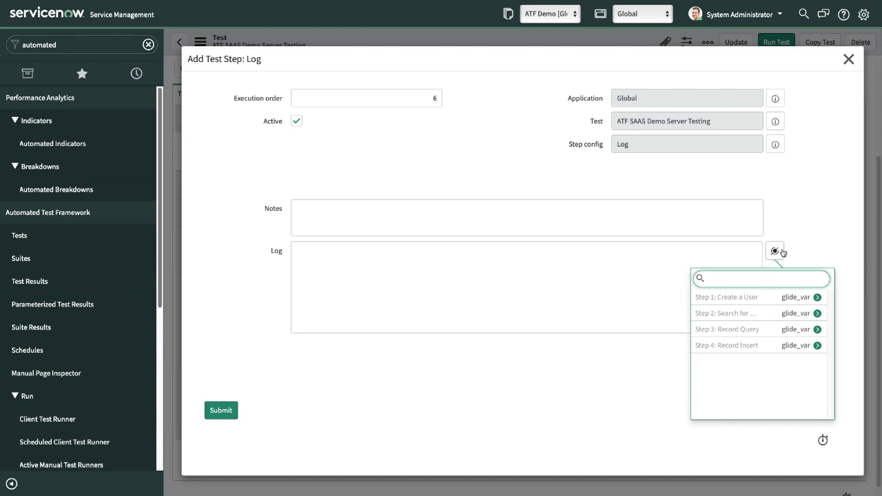
pyautogui.click(817, 297)
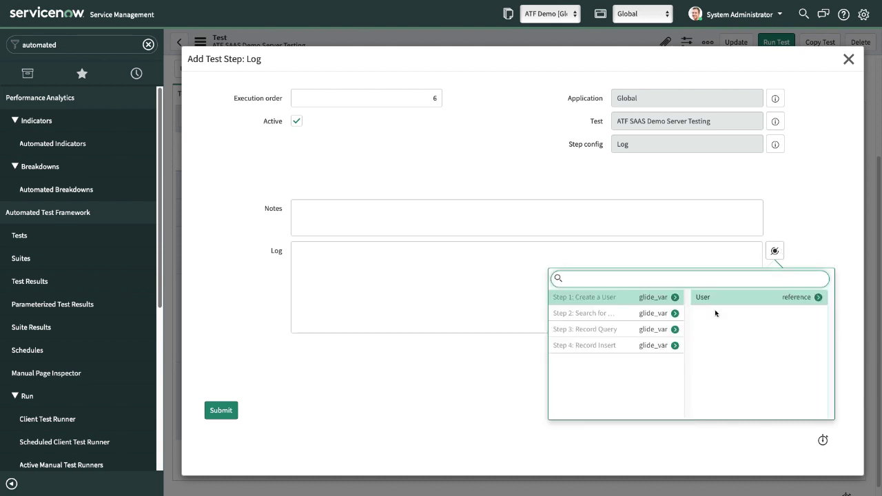
pyautogui.click(818, 297)
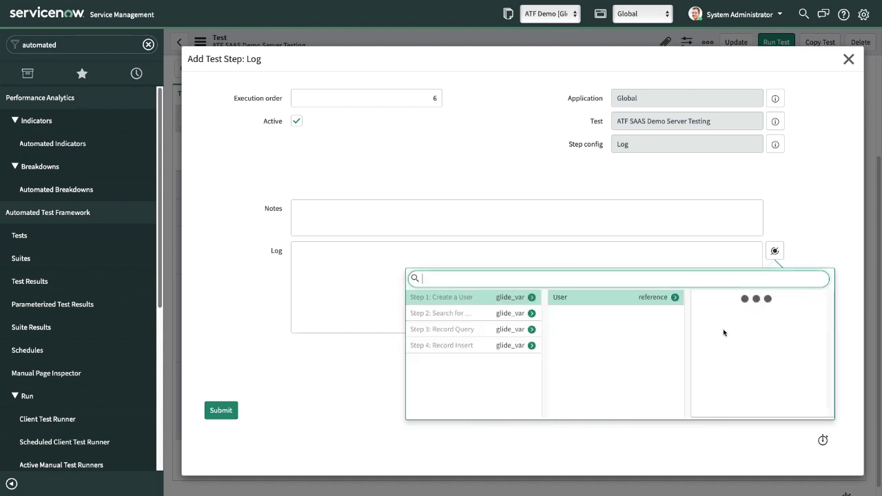
pyautogui.scroll(-8, 764, 361)
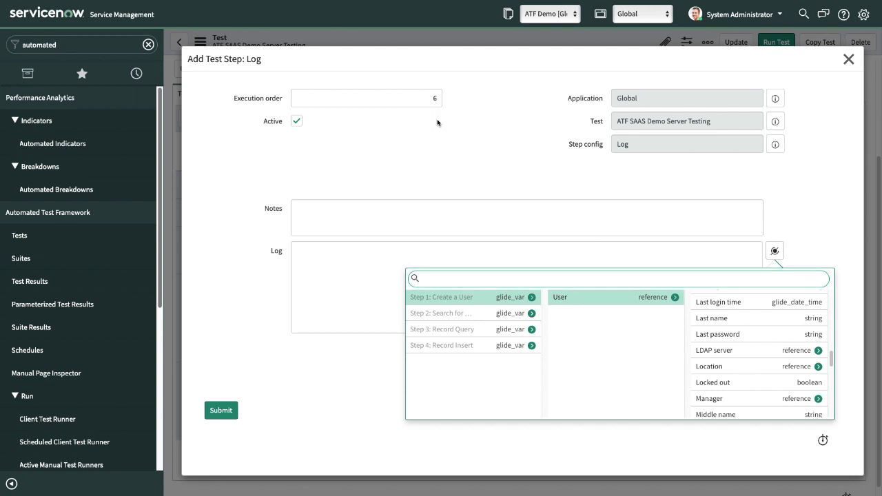
pyautogui.click(326, 260)
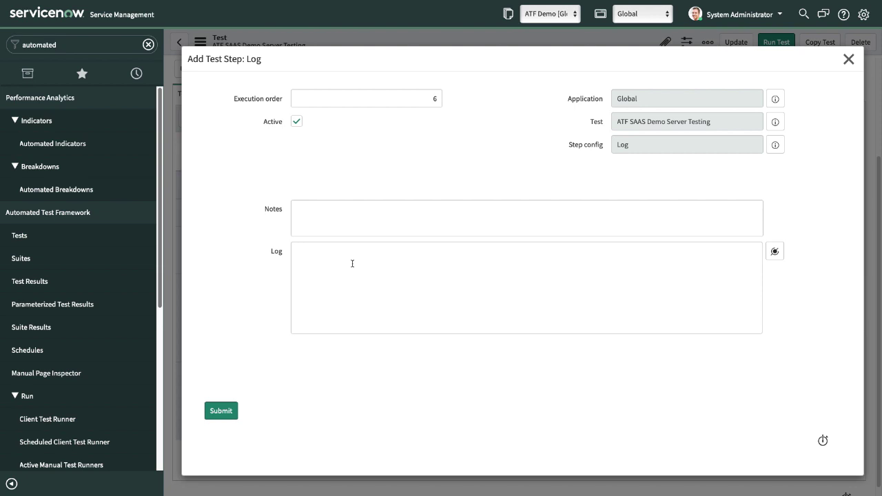
pyautogui.click(847, 59)
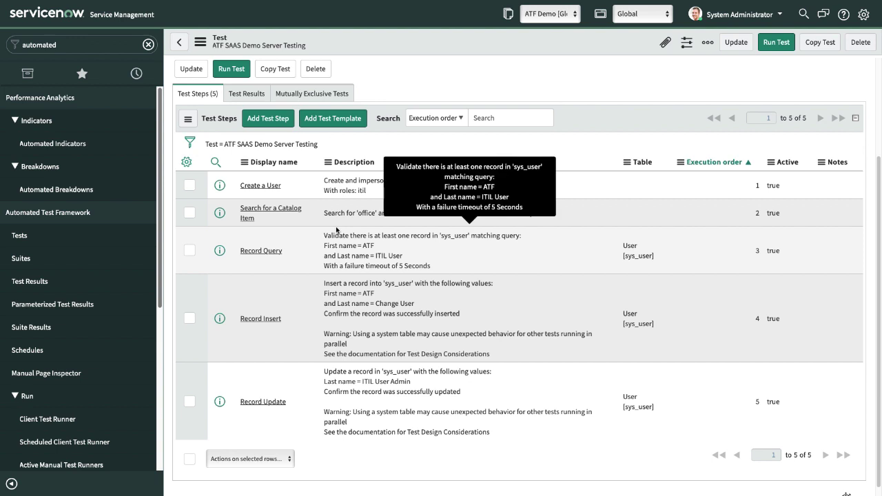
# - Compare the server step Add Attachments to Existing Record with the form step Add Attachments to Form, ending on the Server category
pyautogui.click(273, 124)
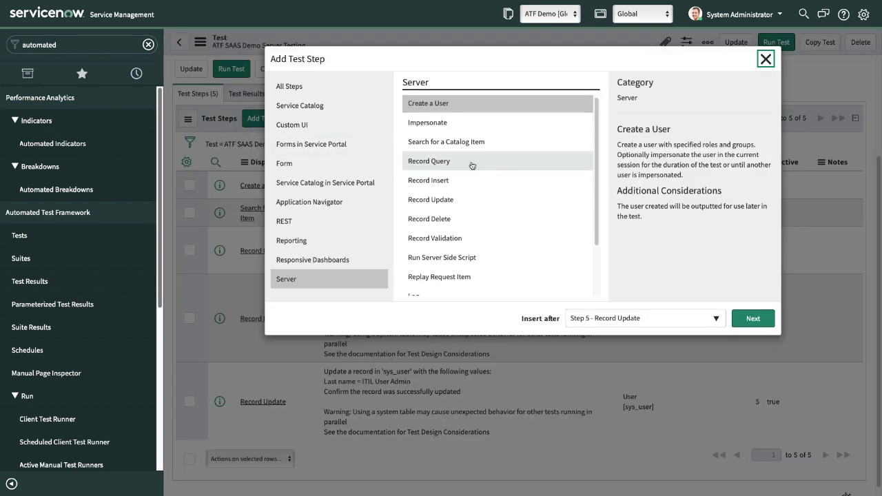
pyautogui.scroll(-1, 441, 162)
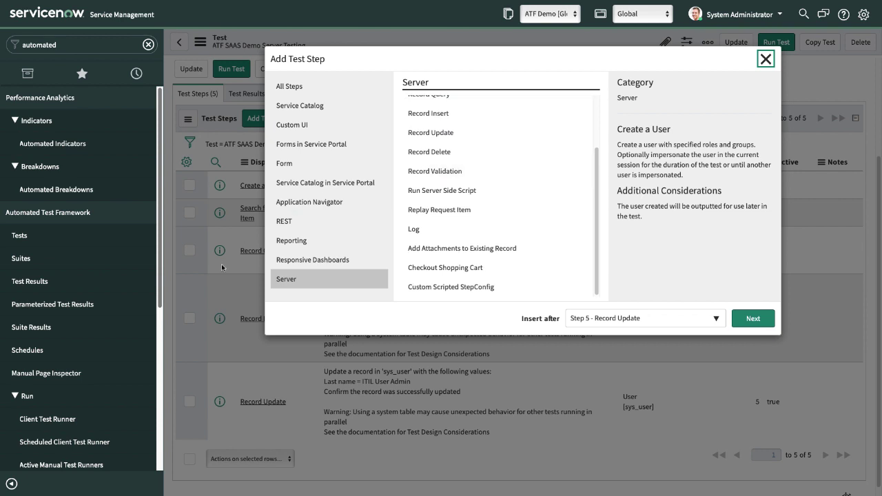
pyautogui.click(456, 254)
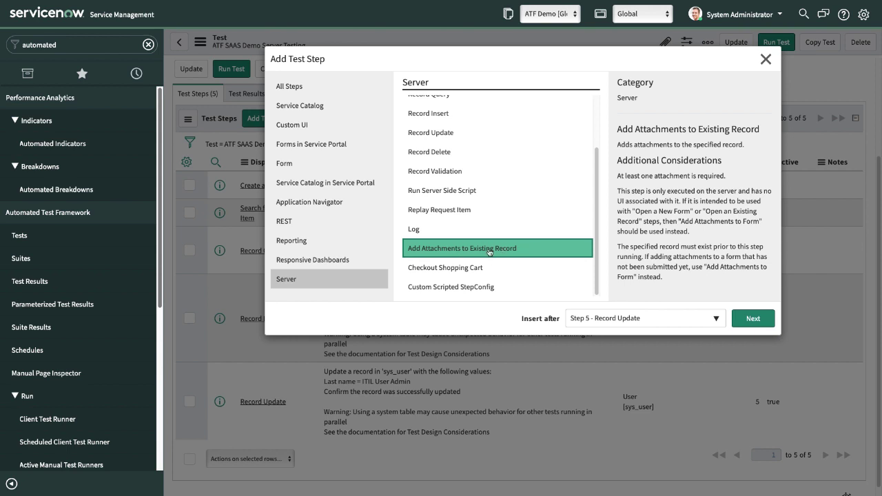
pyautogui.click(291, 159)
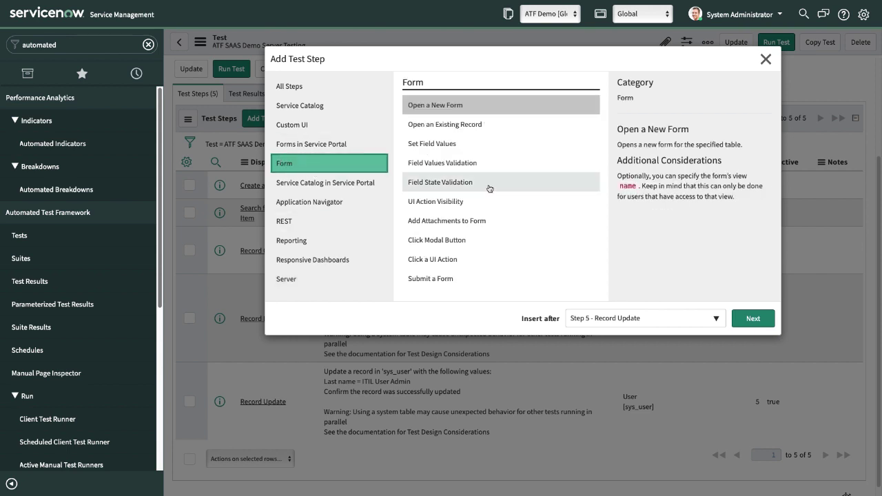
pyautogui.click(445, 227)
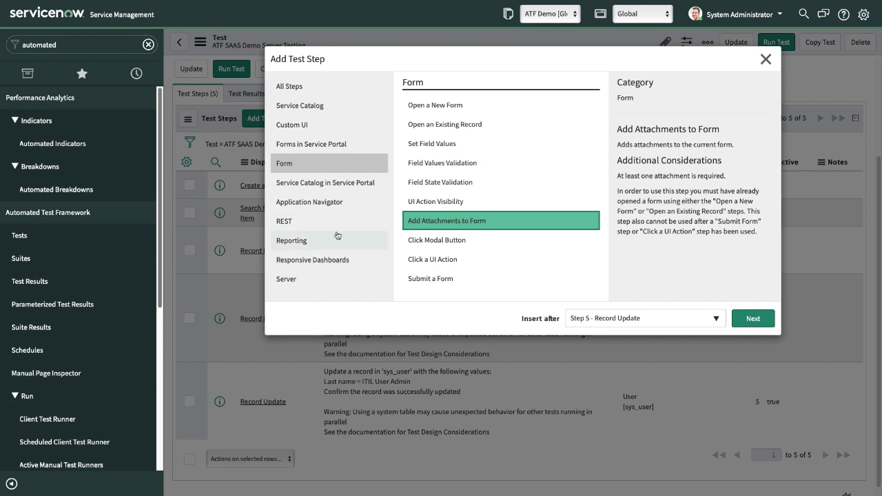
pyautogui.click(295, 280)
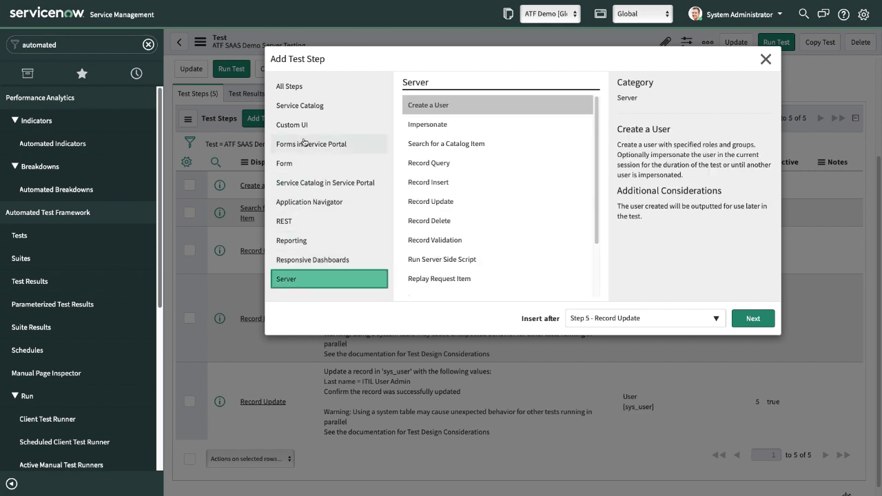
pyautogui.click(298, 165)
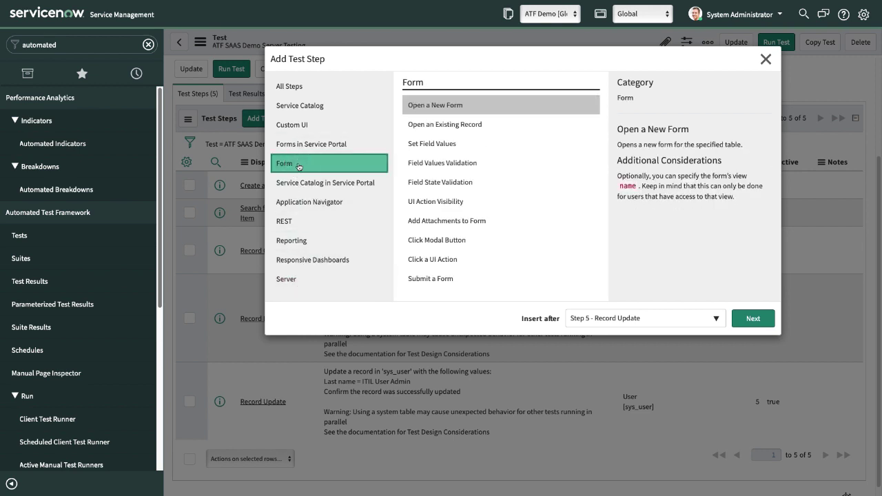
pyautogui.click(306, 279)
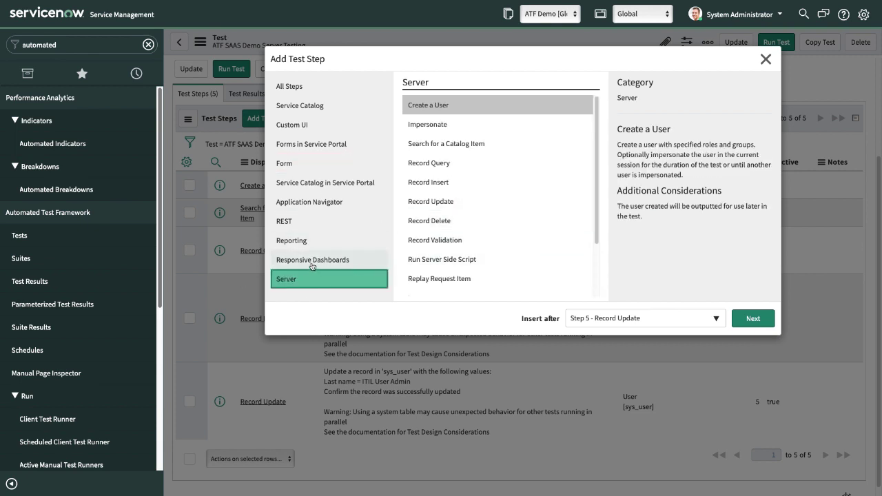
# - Read the Add Attachments to Existing Record description and check the Form category's step types before returning to the Server category
pyautogui.scroll(-2, 455, 227)
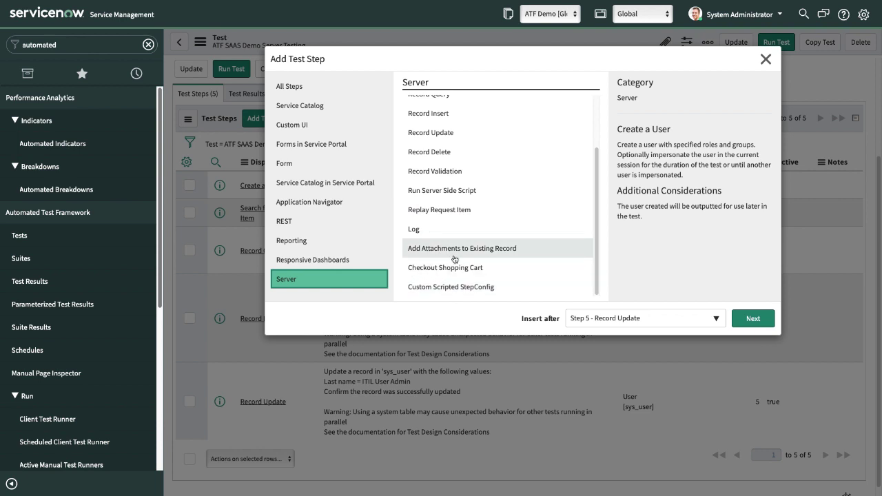
pyautogui.click(456, 260)
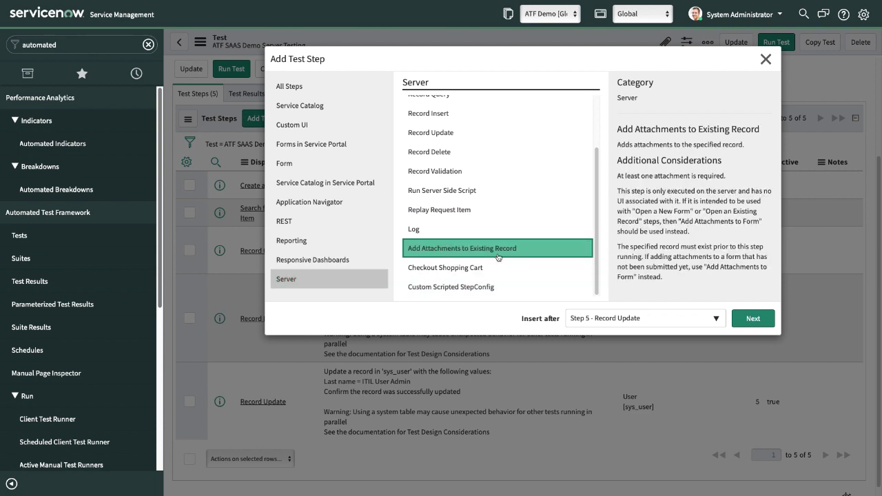
pyautogui.click(301, 165)
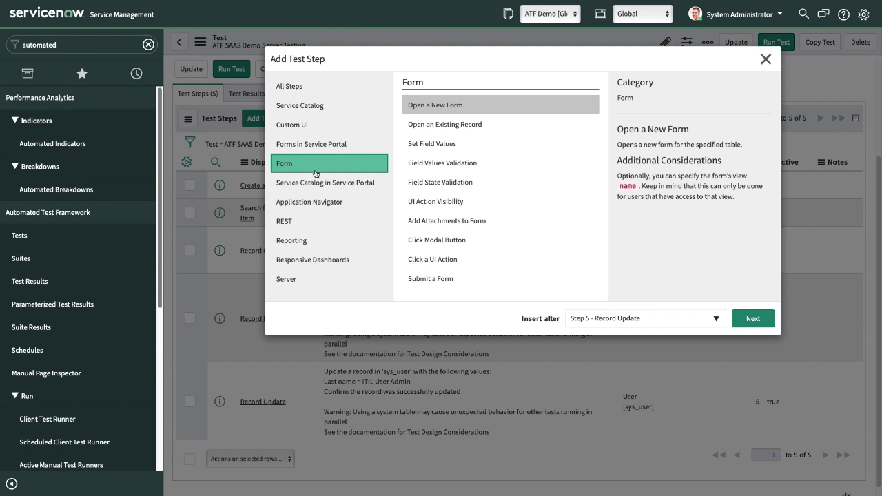
pyautogui.click(317, 279)
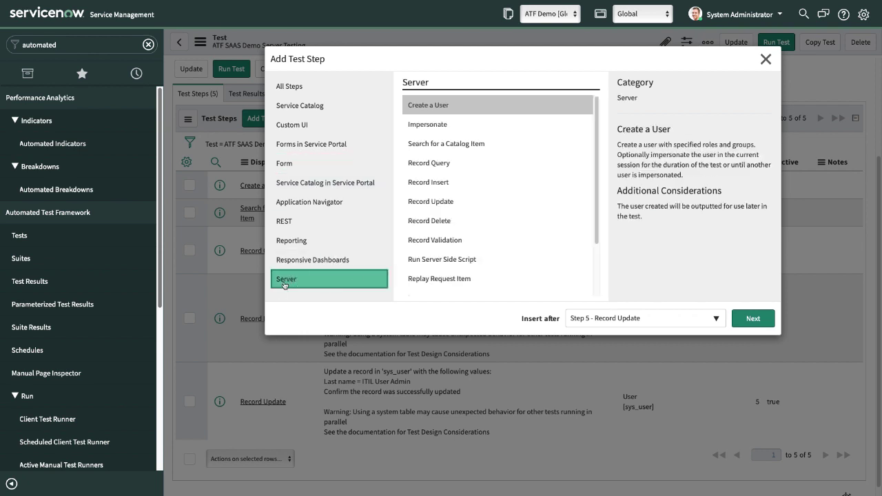
# - Start an Add Attachments to Existing Record step after Step 5 and map its Record to the User output of Step 1: Create a User
pyautogui.scroll(-2, 467, 263)
pyautogui.click(430, 250)
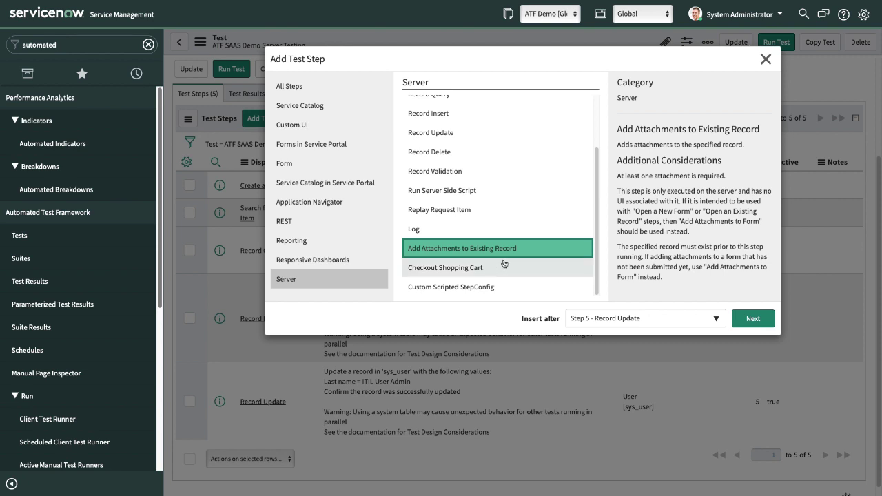
pyautogui.click(754, 319)
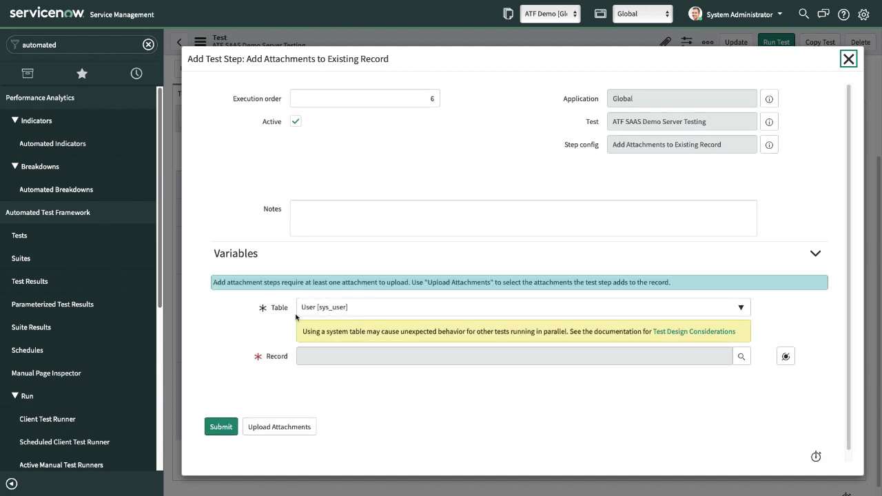
pyautogui.click(785, 356)
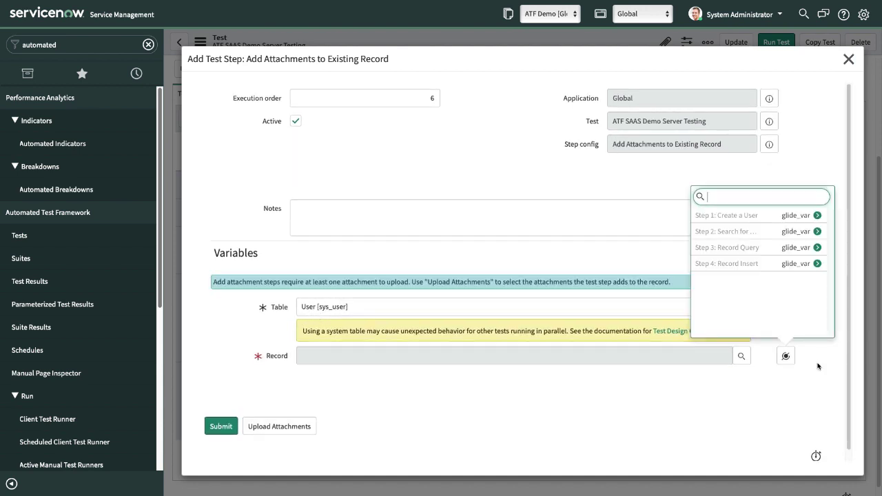
pyautogui.click(817, 215)
pyautogui.click(751, 221)
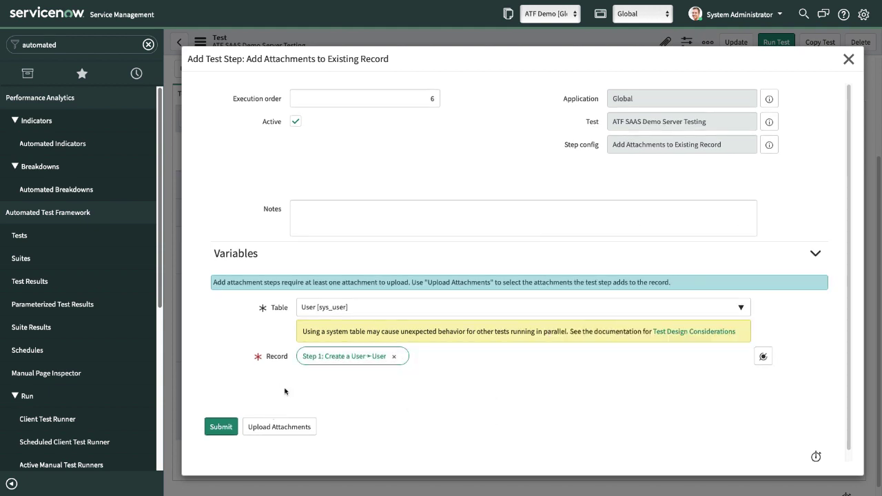
# - Upload My Post (9).png from Downloads as the step's attachment, submit the step and review the test's step list
pyautogui.click(284, 425)
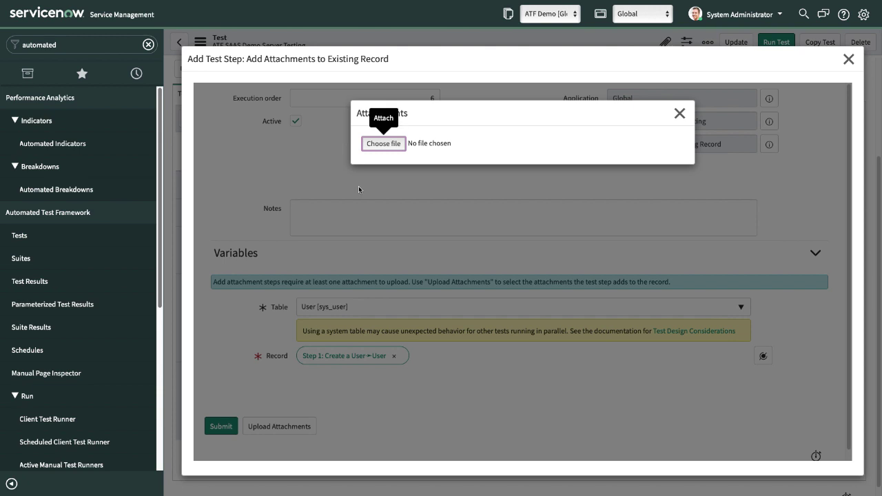
pyautogui.click(389, 144)
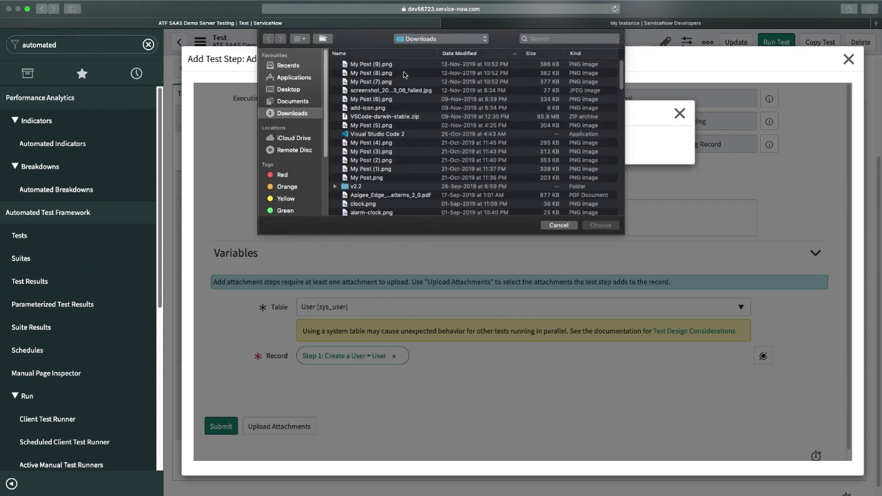
pyautogui.doubleClick(408, 66)
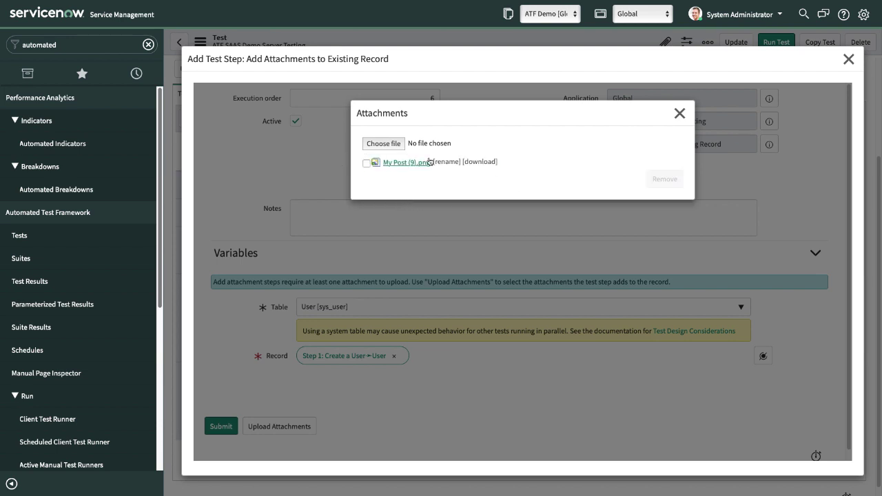
pyautogui.click(679, 113)
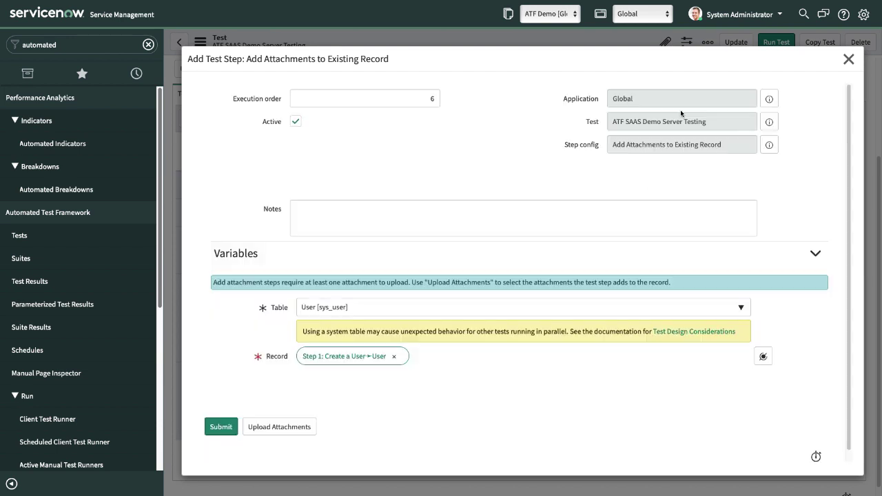
pyautogui.click(220, 427)
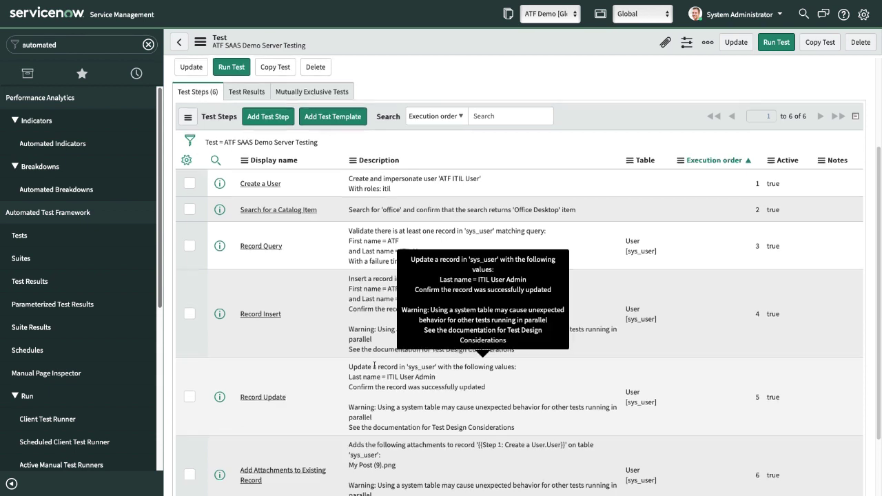
pyautogui.scroll(-2, 374, 365)
pyautogui.scroll(3, 374, 365)
pyautogui.scroll(-2, 374, 366)
pyautogui.scroll(2, 374, 365)
pyautogui.scroll(-3, 374, 363)
pyautogui.scroll(3, 266, 279)
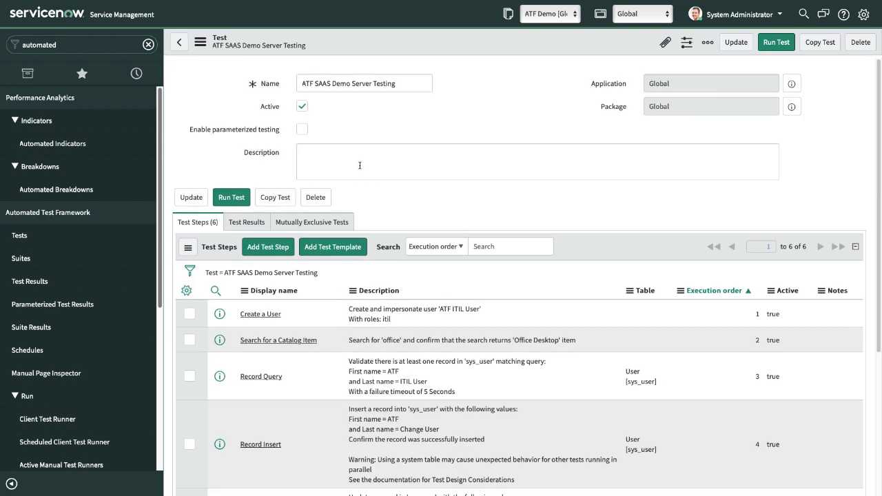
# - Open a Custom Scripted StepConfig server step form after Step 6, inspect its User input and close it without submitting
pyautogui.click(275, 246)
pyautogui.scroll(-2, 531, 232)
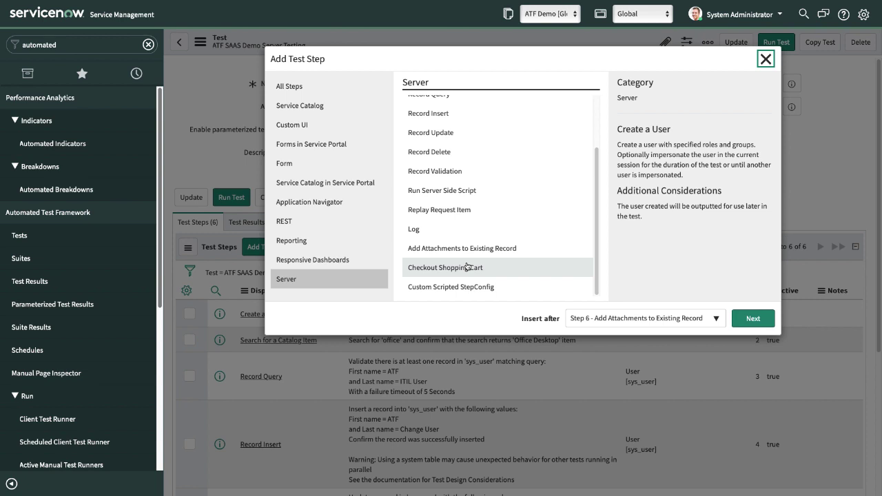
pyautogui.click(465, 287)
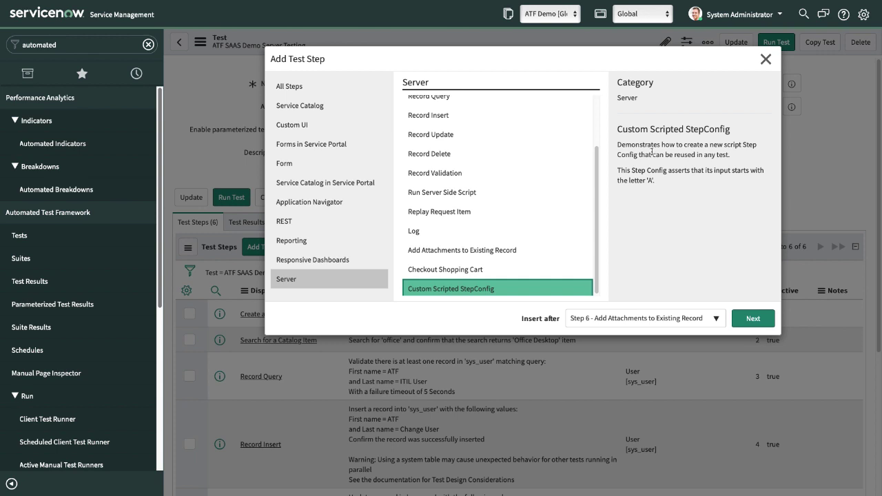
pyautogui.click(751, 319)
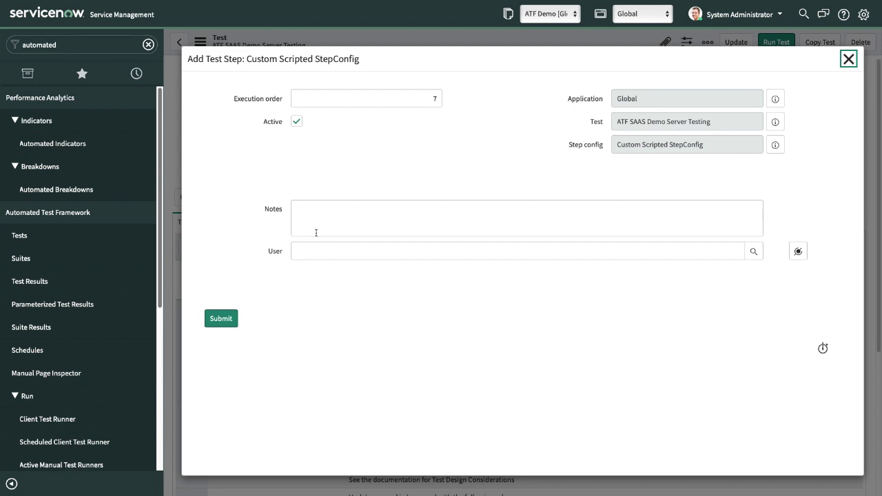
pyautogui.click(342, 249)
pyautogui.click(341, 251)
pyautogui.click(520, 282)
pyautogui.click(848, 59)
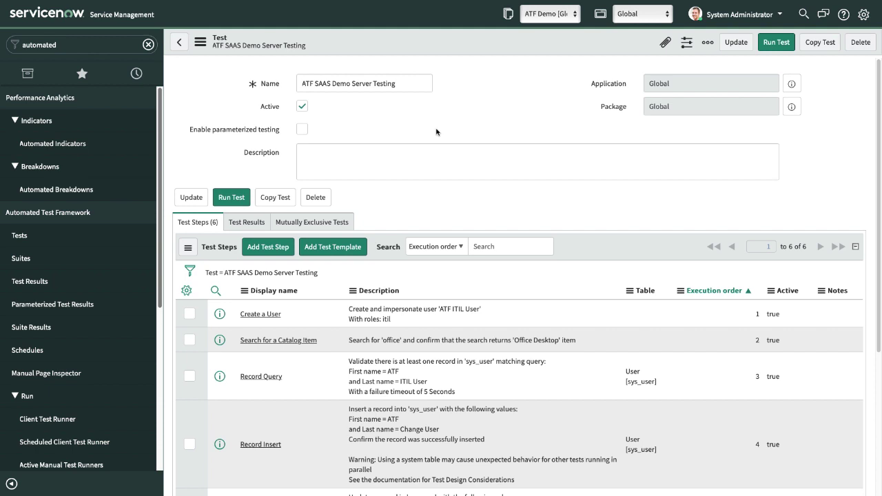
# - Run the ATF SAAS Demo Server Testing test and review the failure details and step results in its result record
pyautogui.click(231, 197)
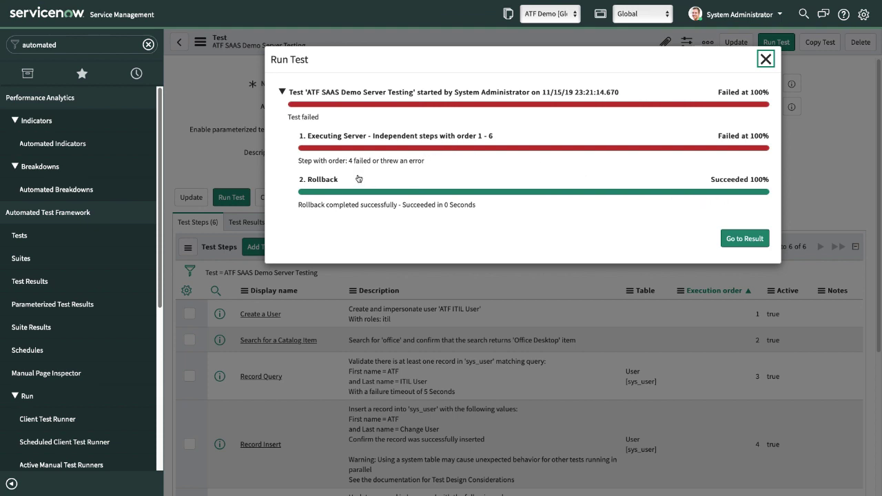
pyautogui.click(738, 241)
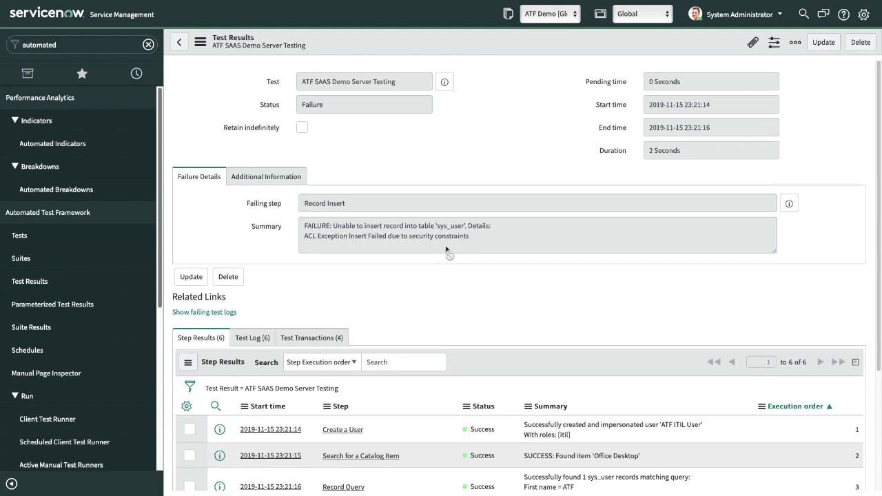
pyautogui.scroll(-3, 448, 249)
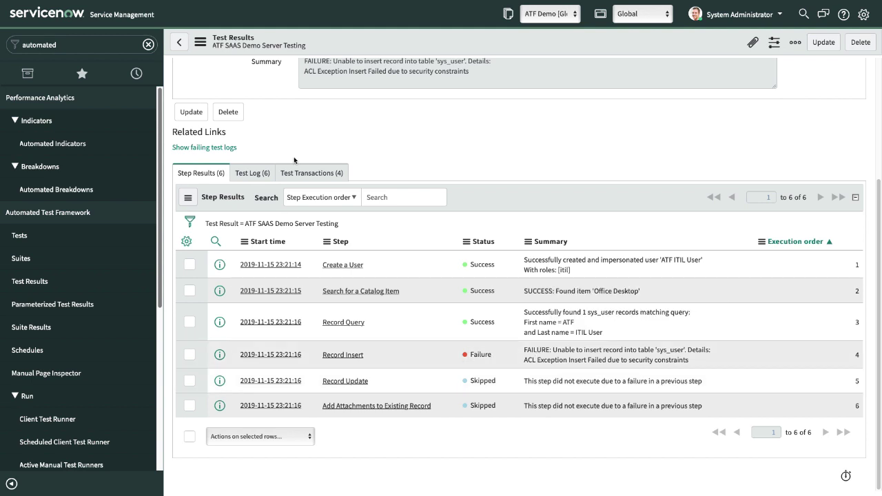
pyautogui.scroll(3, 296, 162)
# - Open the ATF SAAS Demo Server Testing test record from the Test reference on its result
pyautogui.click(445, 87)
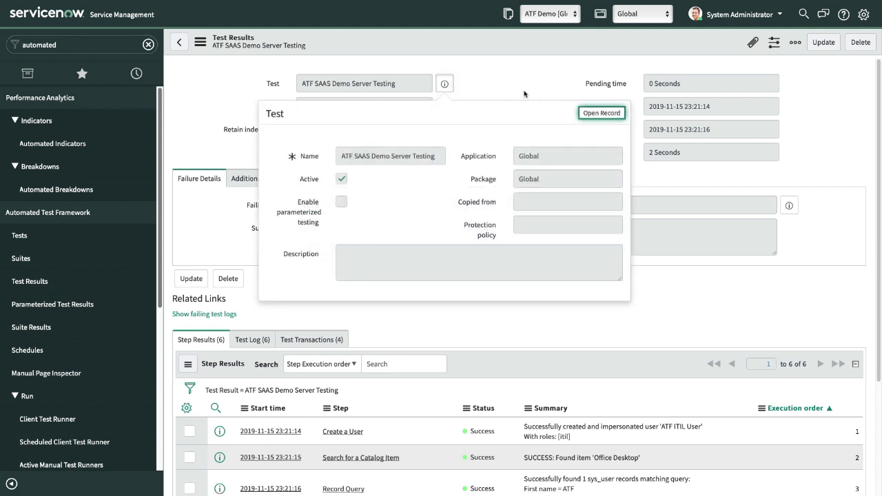
pyautogui.click(523, 86)
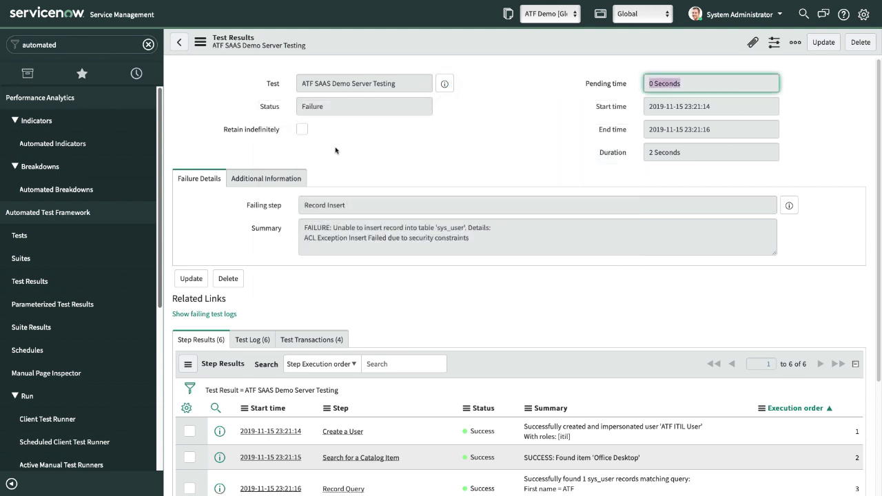
pyautogui.click(445, 83)
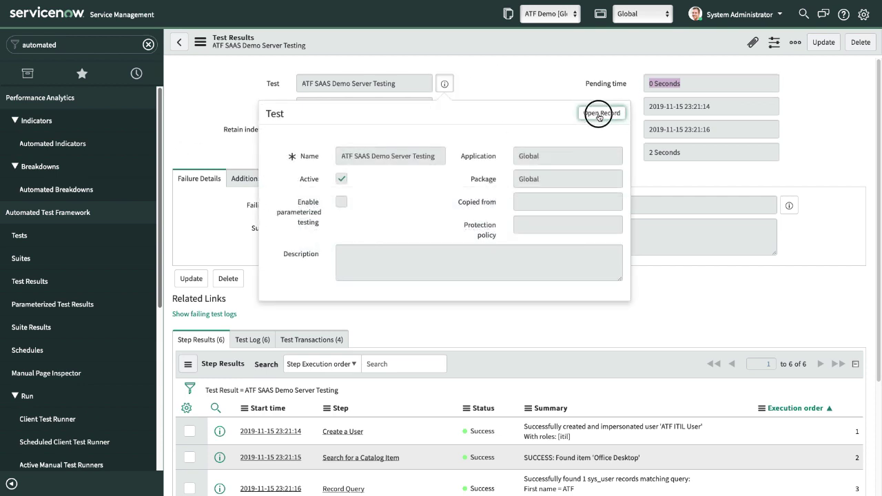
pyautogui.click(595, 119)
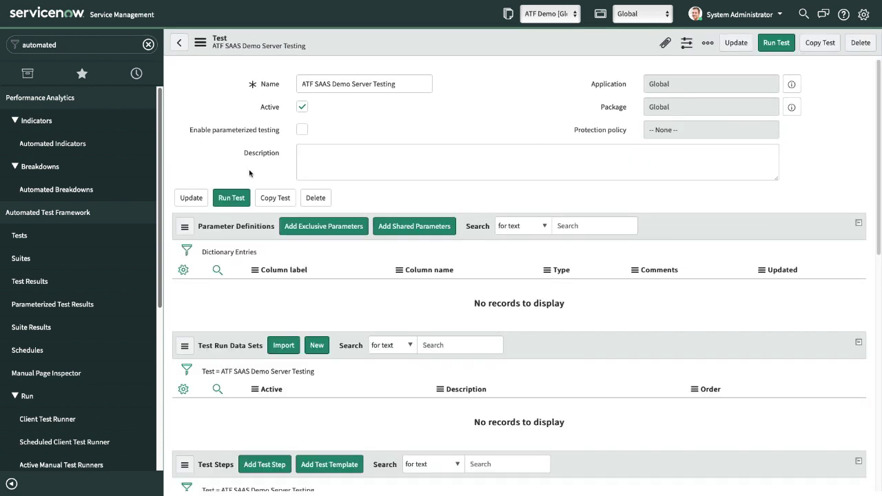
# - Turn off Enforce security in the Record Insert step and save the step
pyautogui.scroll(-4, 266, 170)
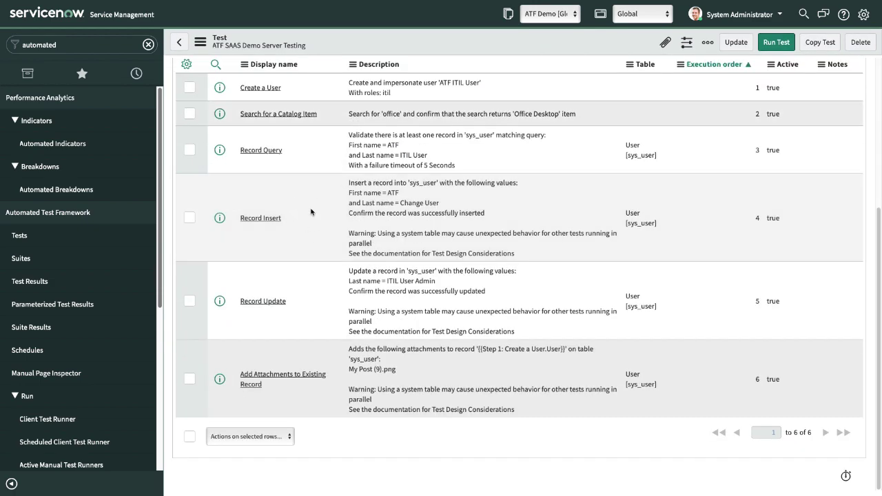
pyautogui.click(266, 222)
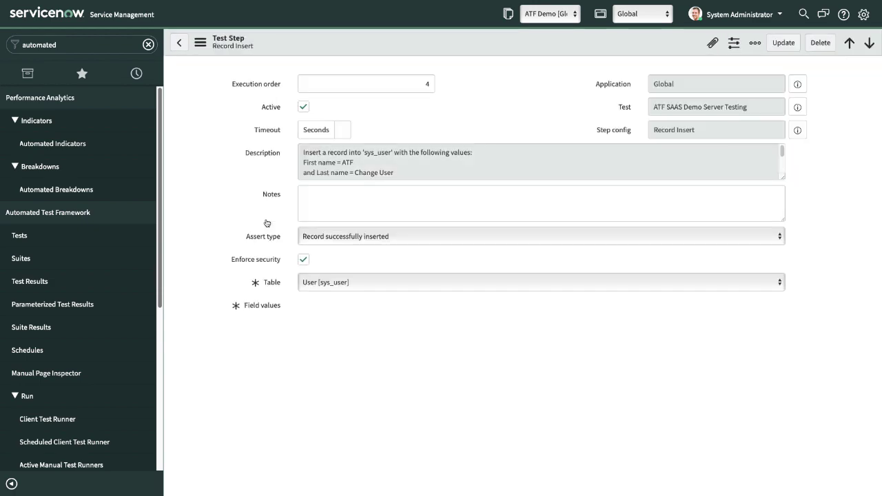
pyautogui.click(304, 259)
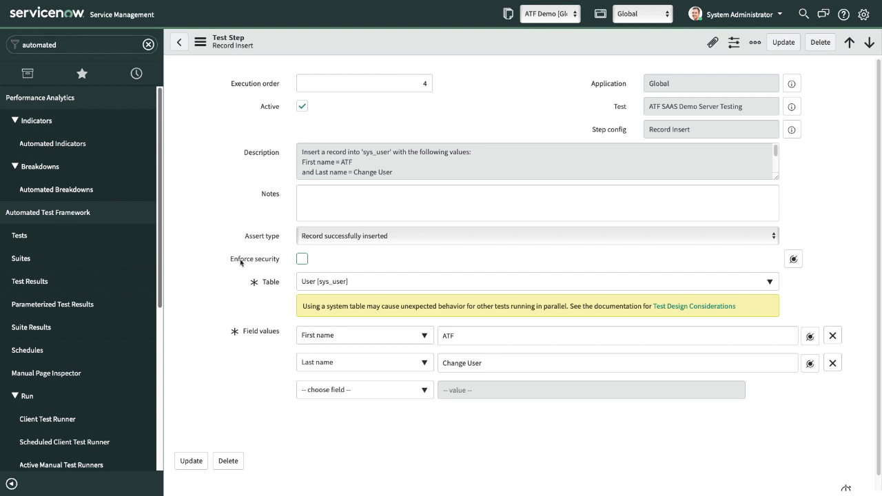
pyautogui.click(191, 461)
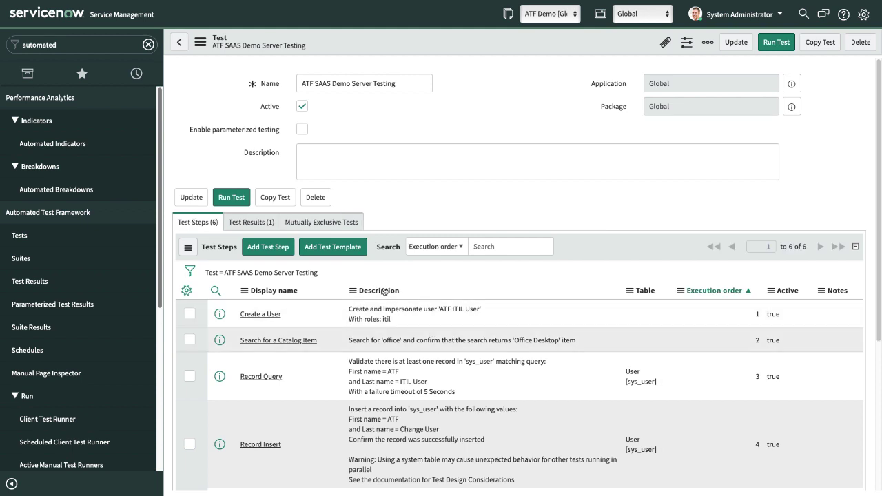
# - Rerun the test and open its new result to review the outcome of each step
pyautogui.scroll(2, 310, 228)
pyautogui.click(230, 198)
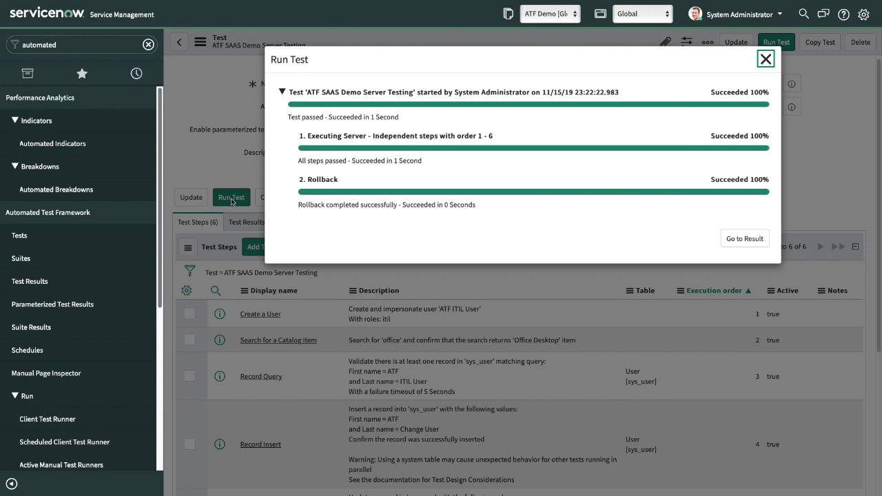
pyautogui.click(742, 238)
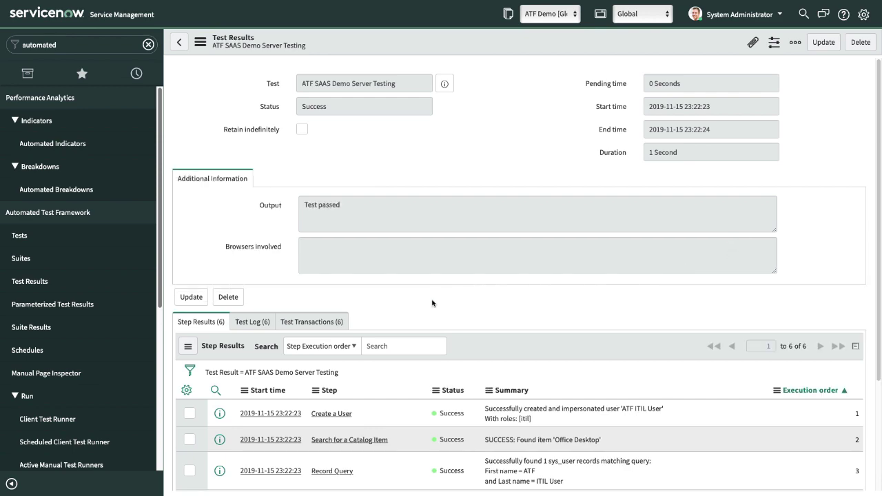
pyautogui.scroll(-2, 572, 275)
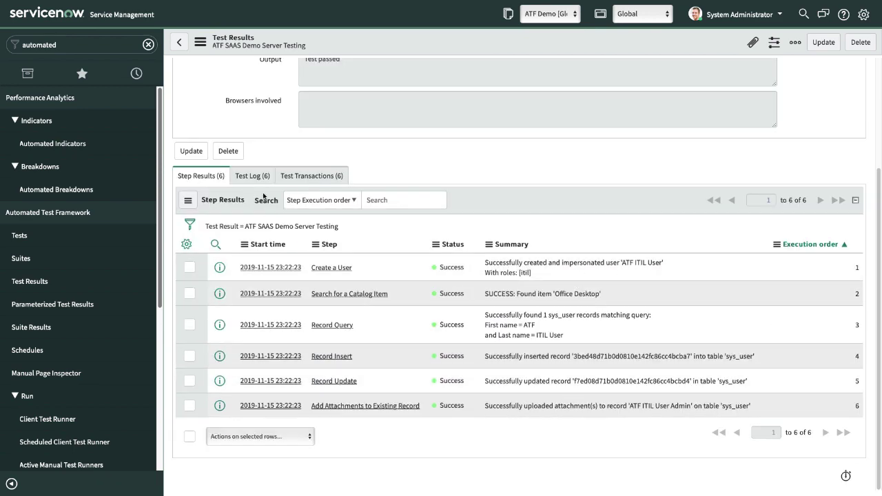
# - Examine the Test Log of the new result, comparing each entry's output with its step description
pyautogui.click(252, 176)
pyautogui.scroll(-1, 301, 273)
pyautogui.scroll(-2, 300, 272)
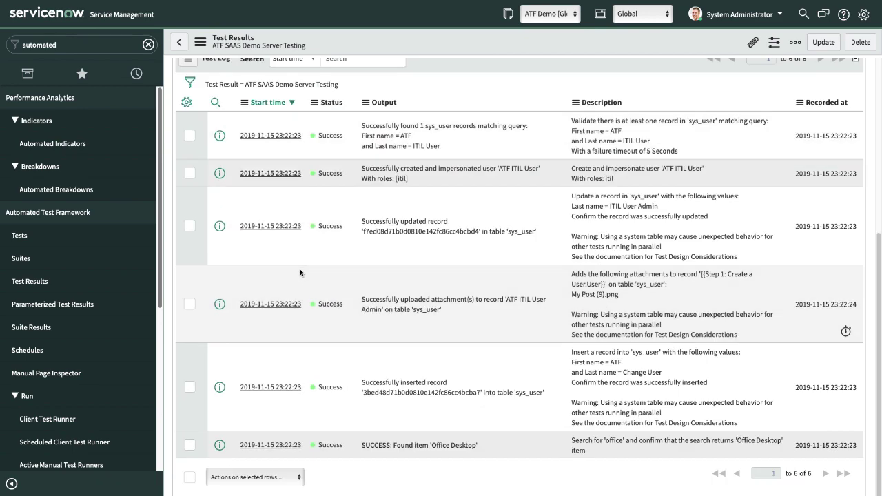
pyautogui.scroll(1, 303, 265)
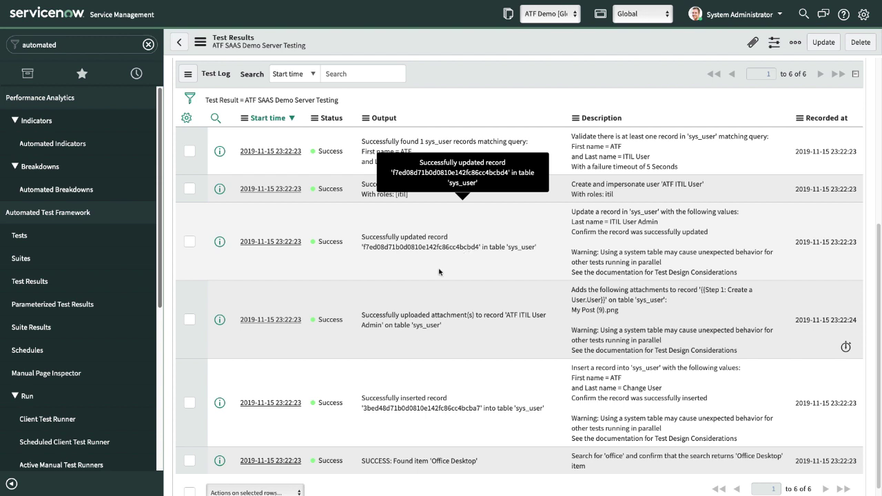
pyautogui.scroll(-1, 428, 318)
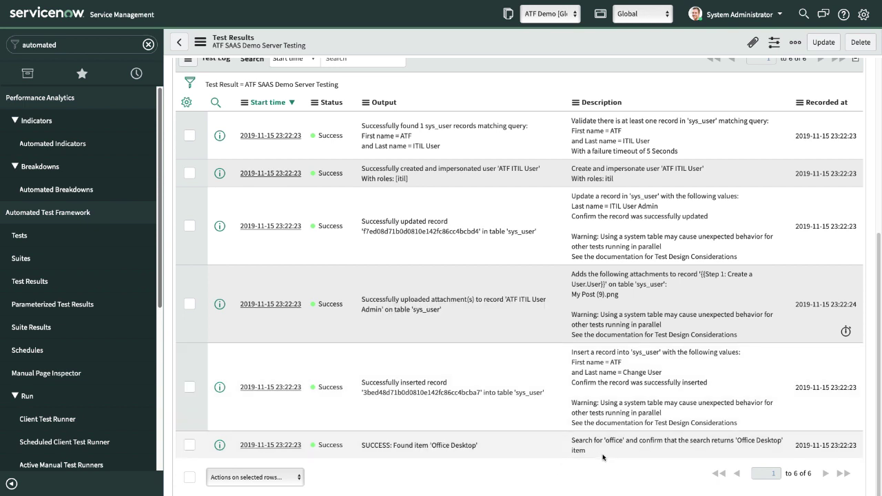
pyautogui.scroll(5, 376, 231)
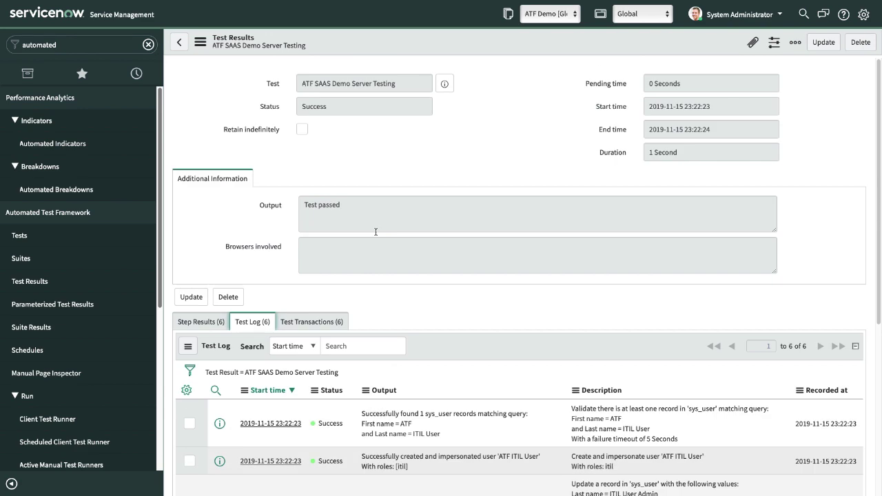